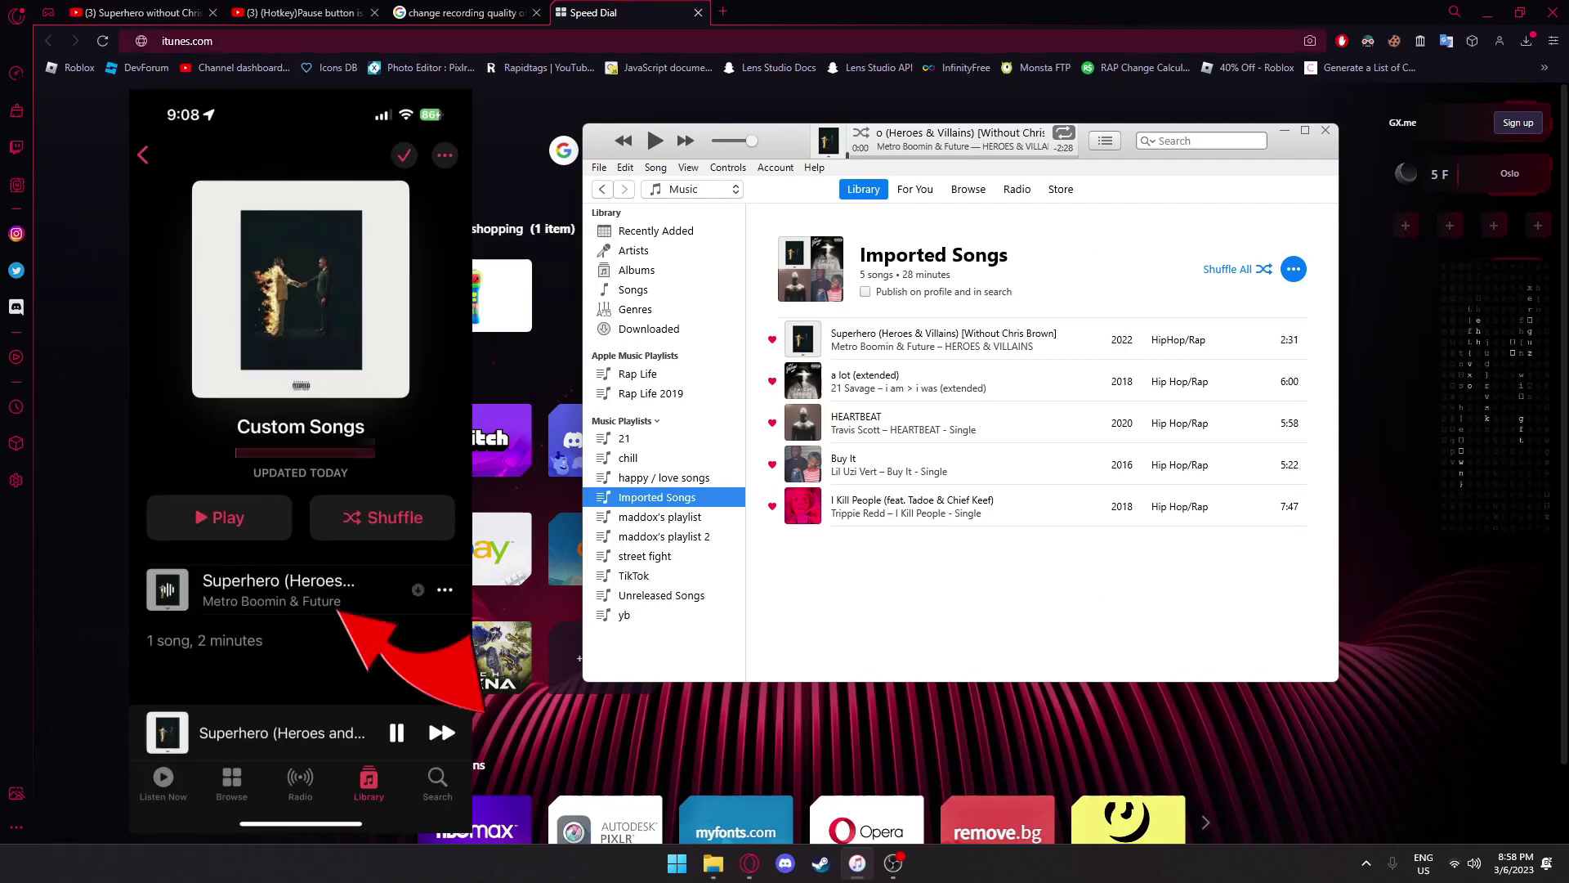
Go to itunes.com in the browser to load Apple's apple.com/itunes page
left_click(247, 42)
key("Return")
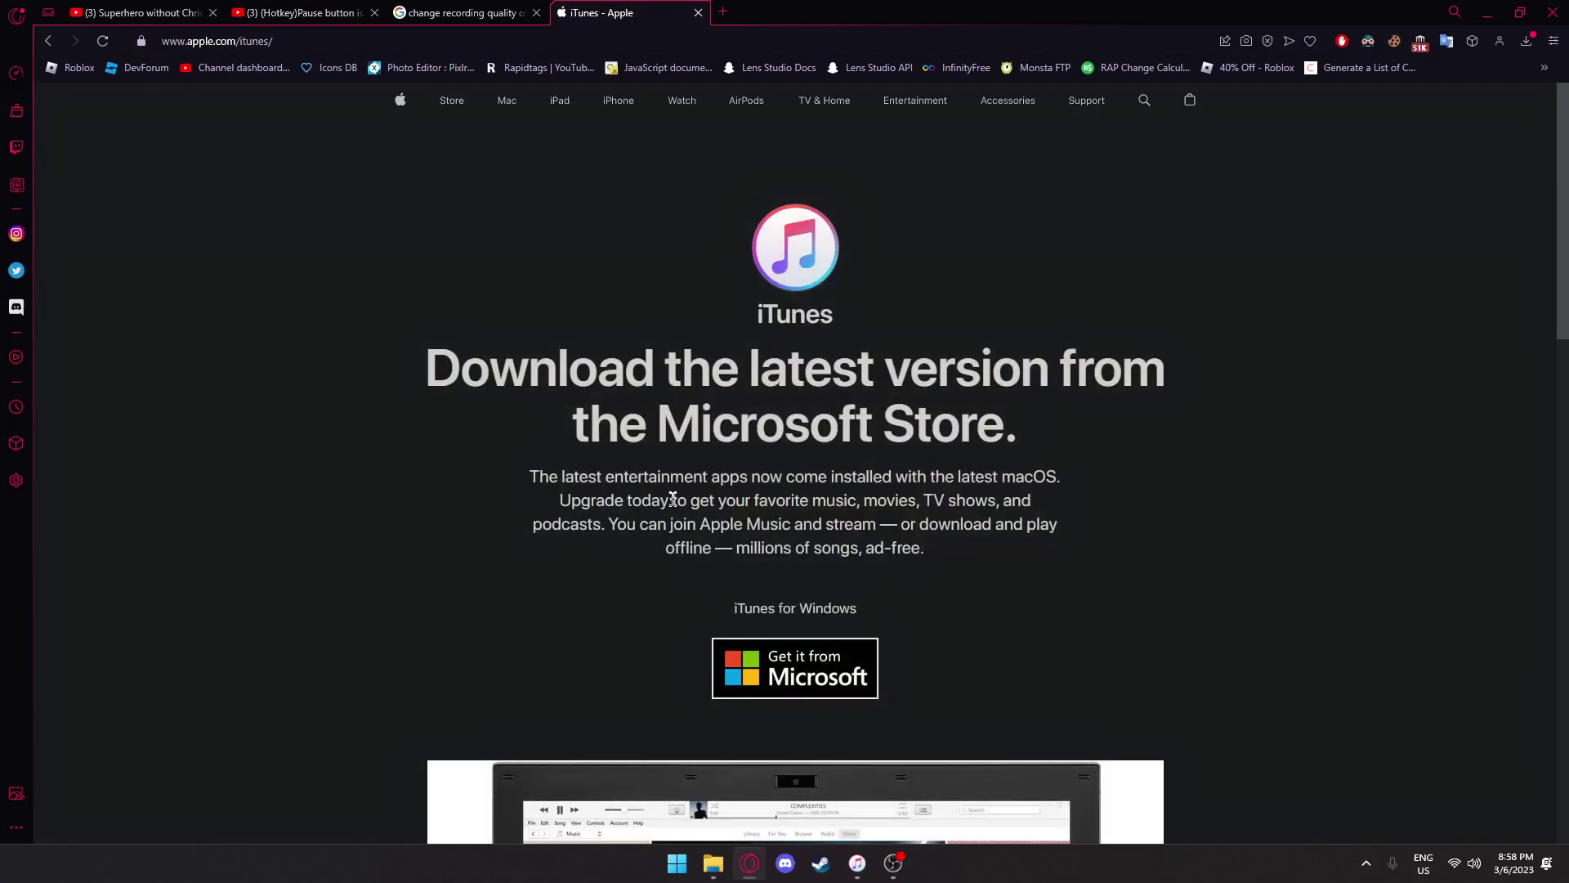
scroll(602, 392, "down", 1)
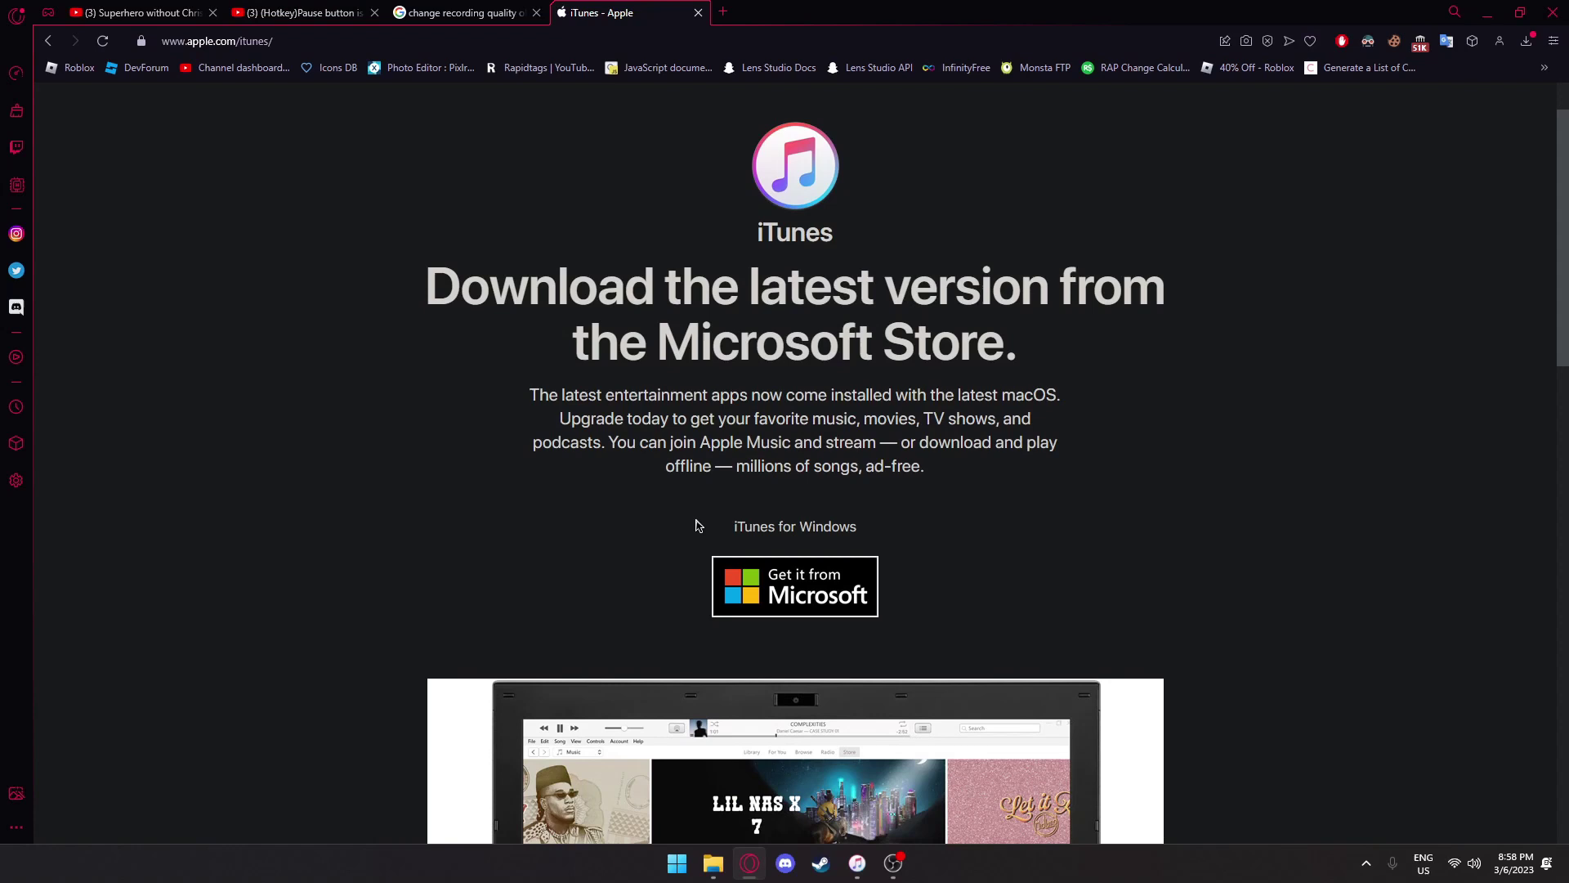
left_click_drag(722, 540, 909, 532)
left_click(909, 532)
Add a new iTunes playlist named 'Custom Songs' from the sidebar and open it
key("alt+Tab")
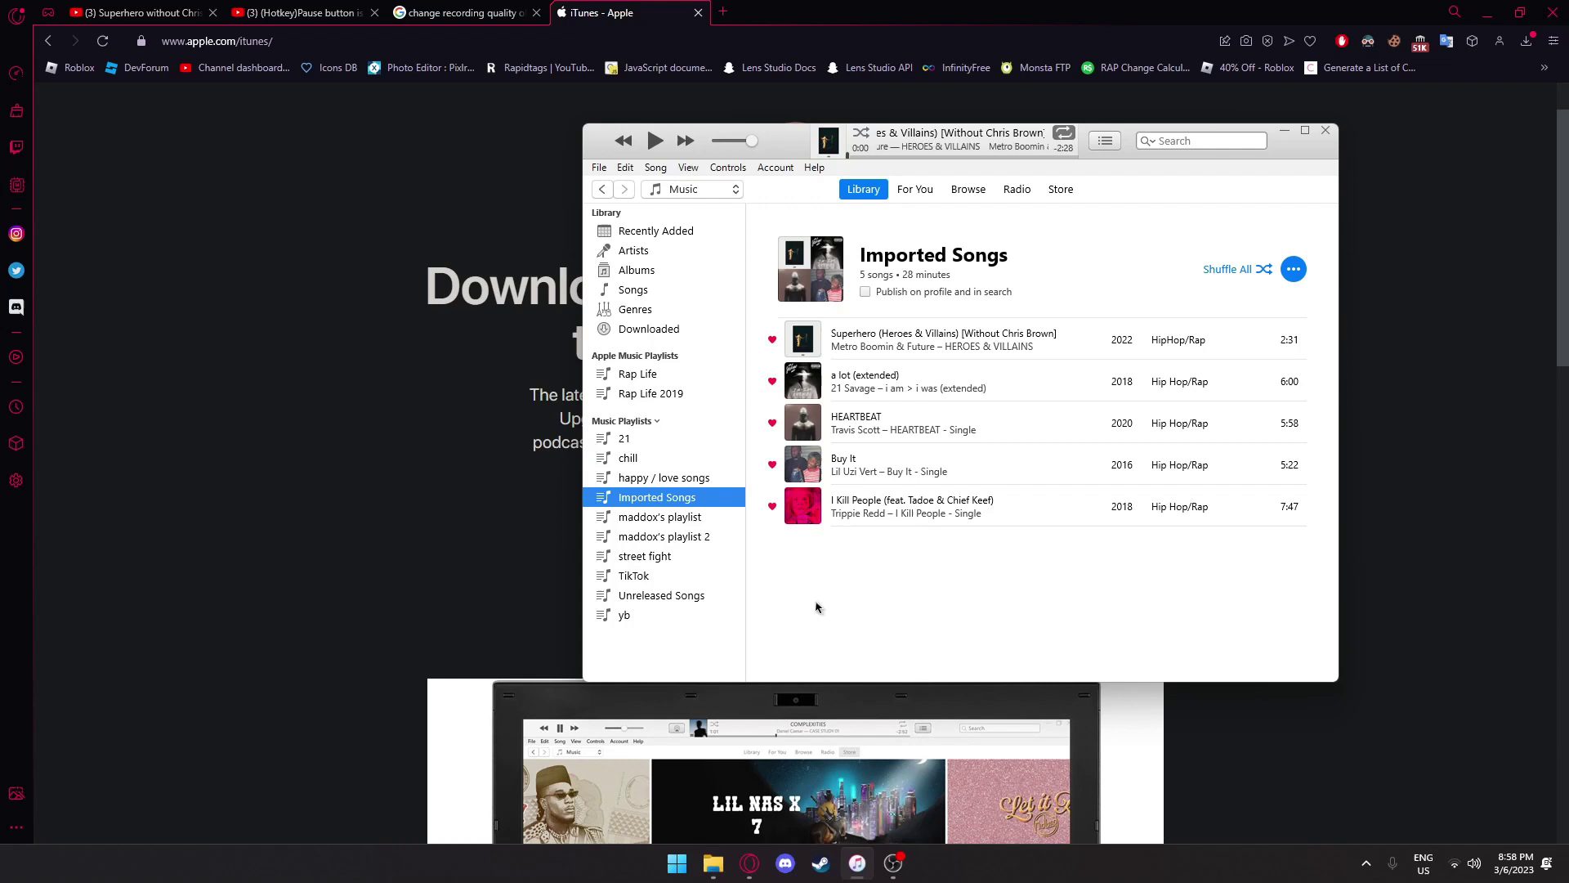
right_click(642, 647)
left_click(695, 657)
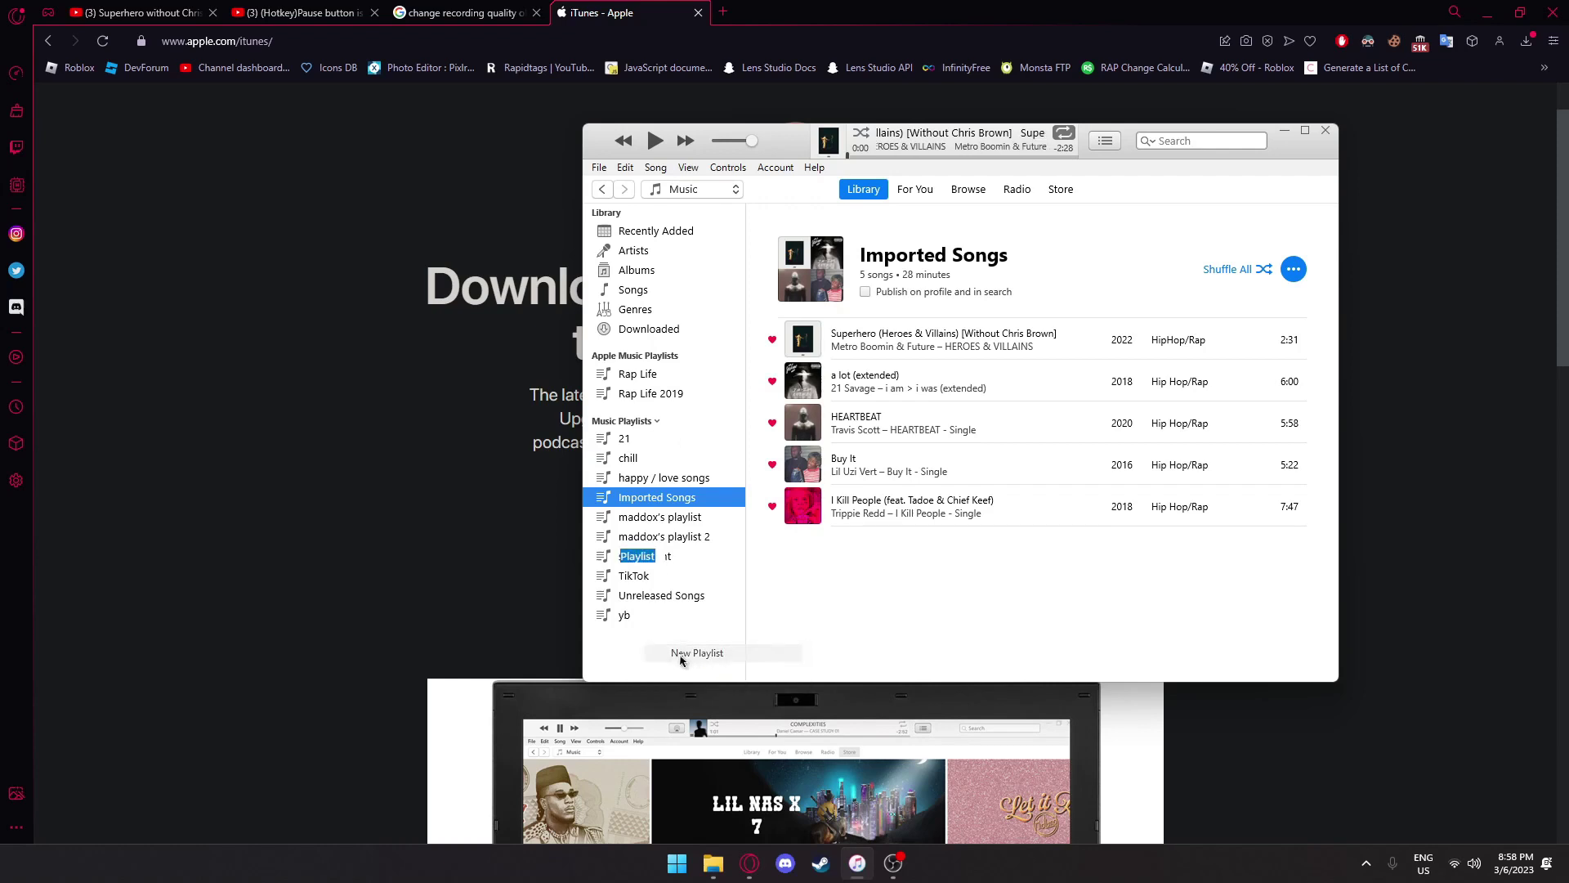
type("Custom Songs")
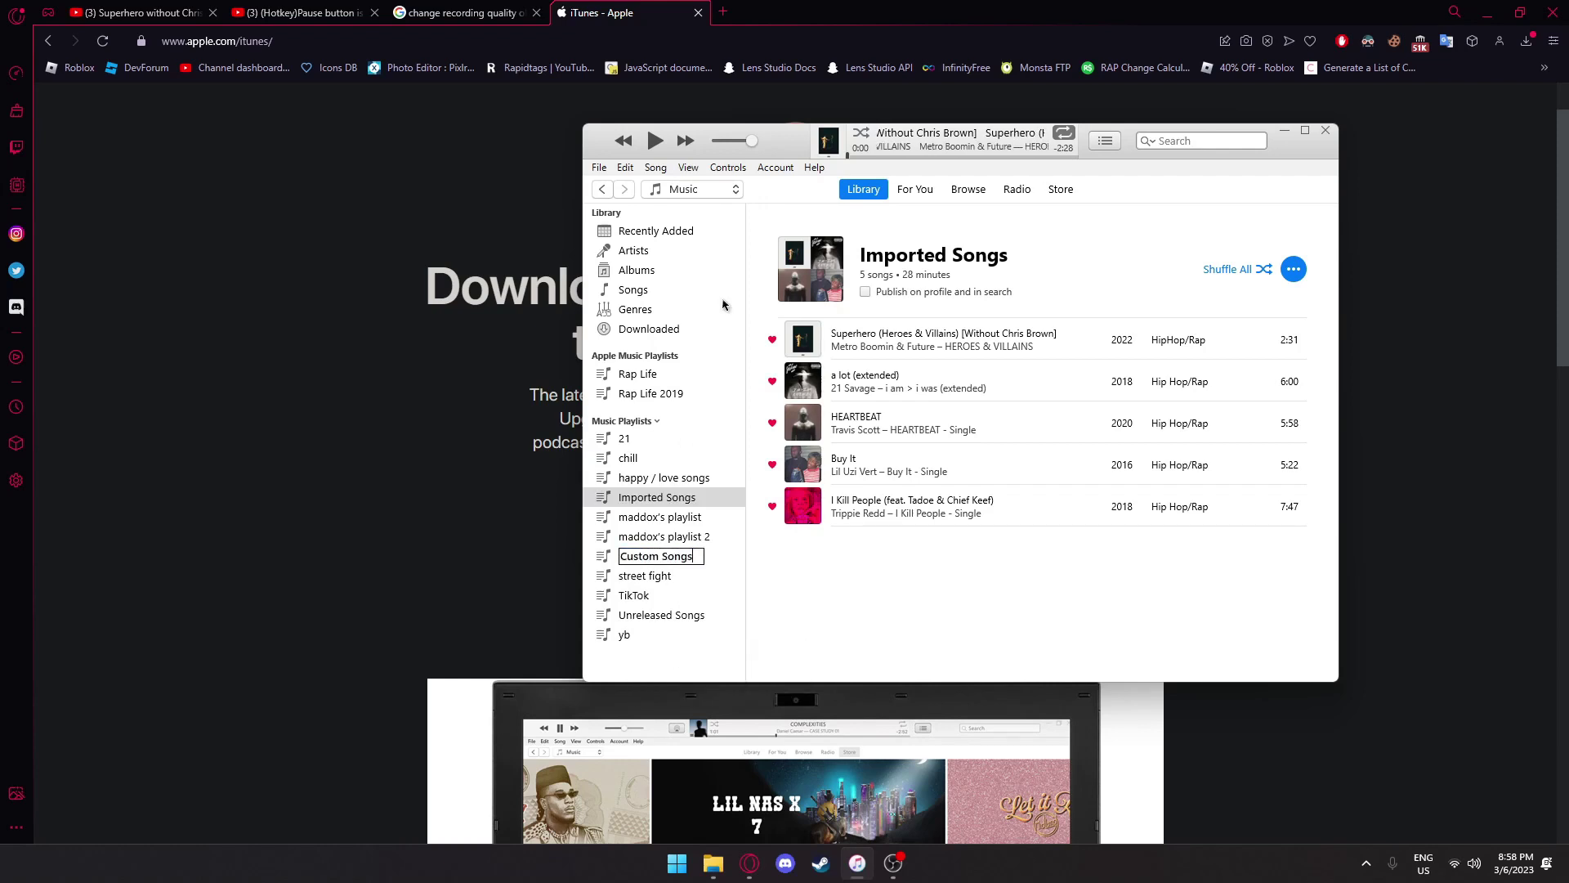
key("Return")
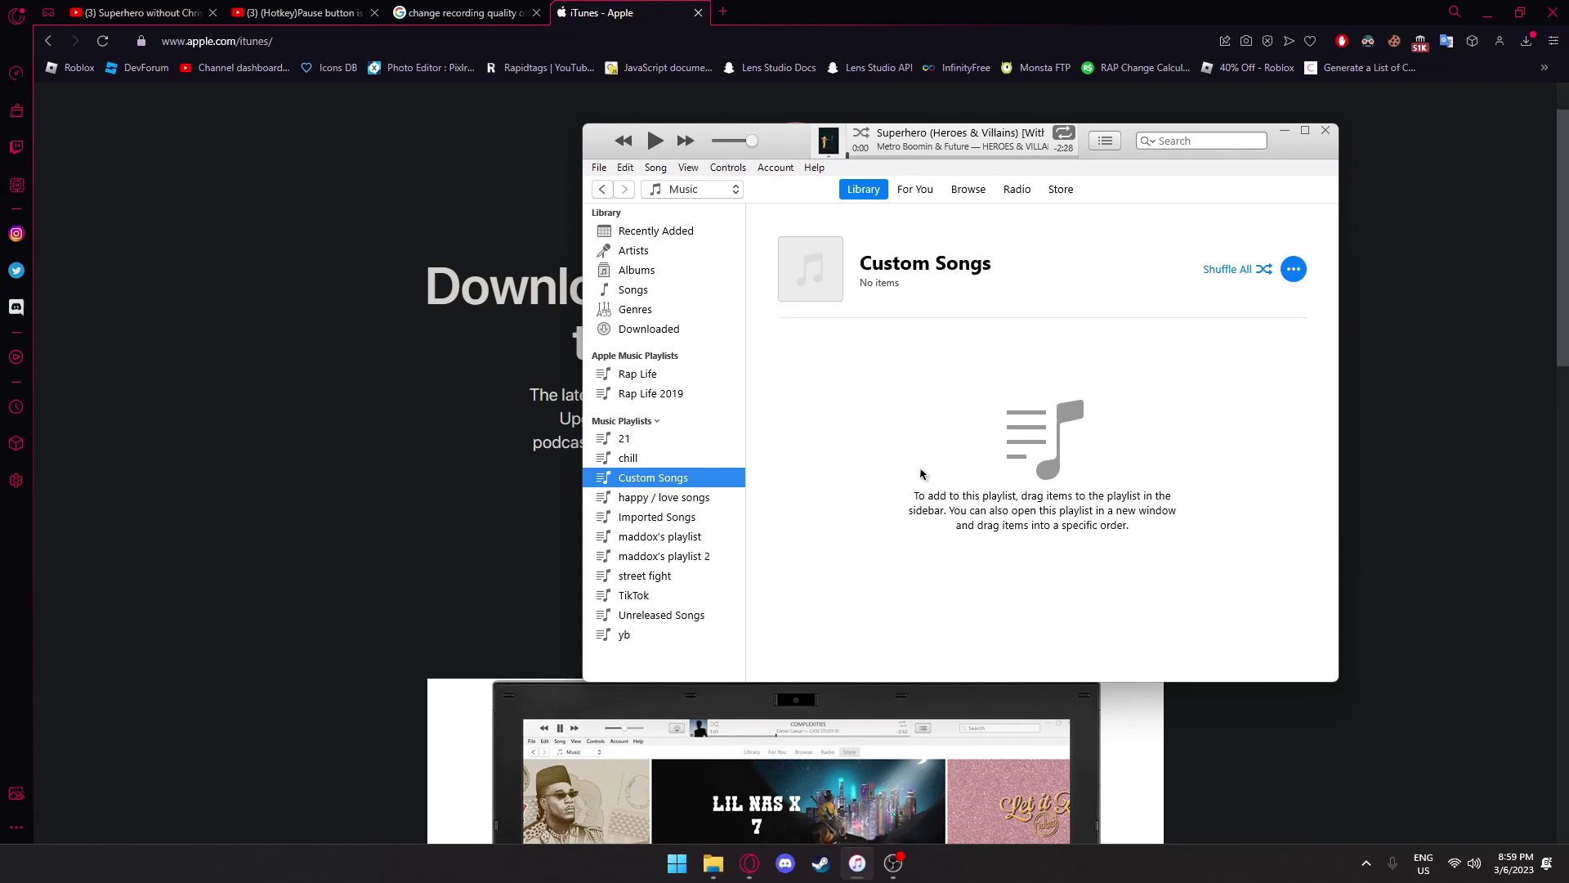
Play, then pause, the 'Superhero without Chris Brown's part [EXPLICIT VERSION]' YouTube video
left_click(143, 13)
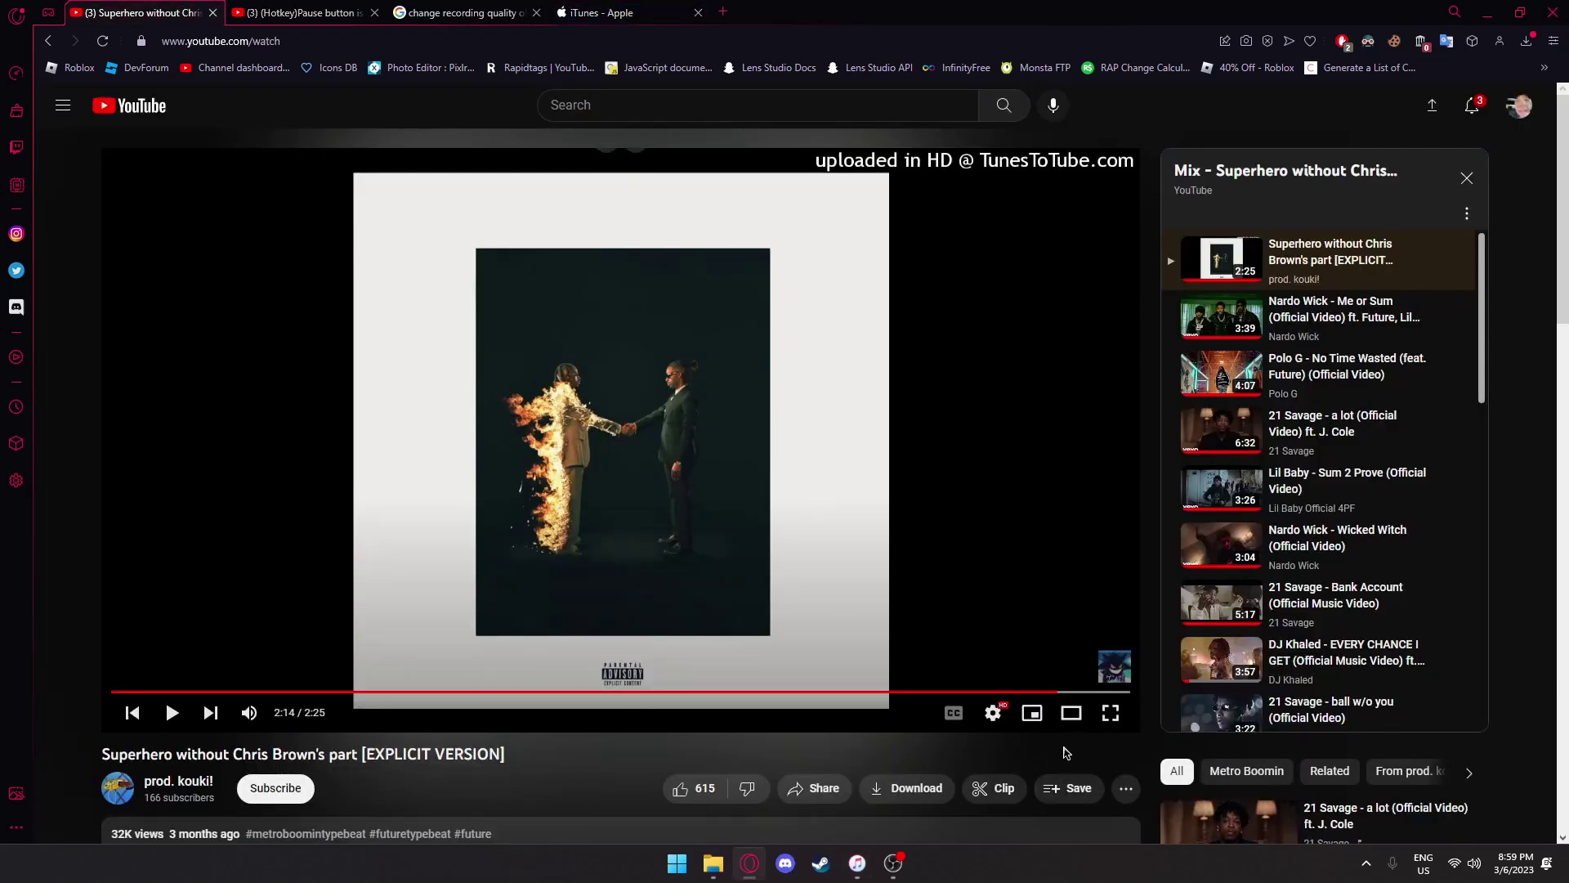
key("space")
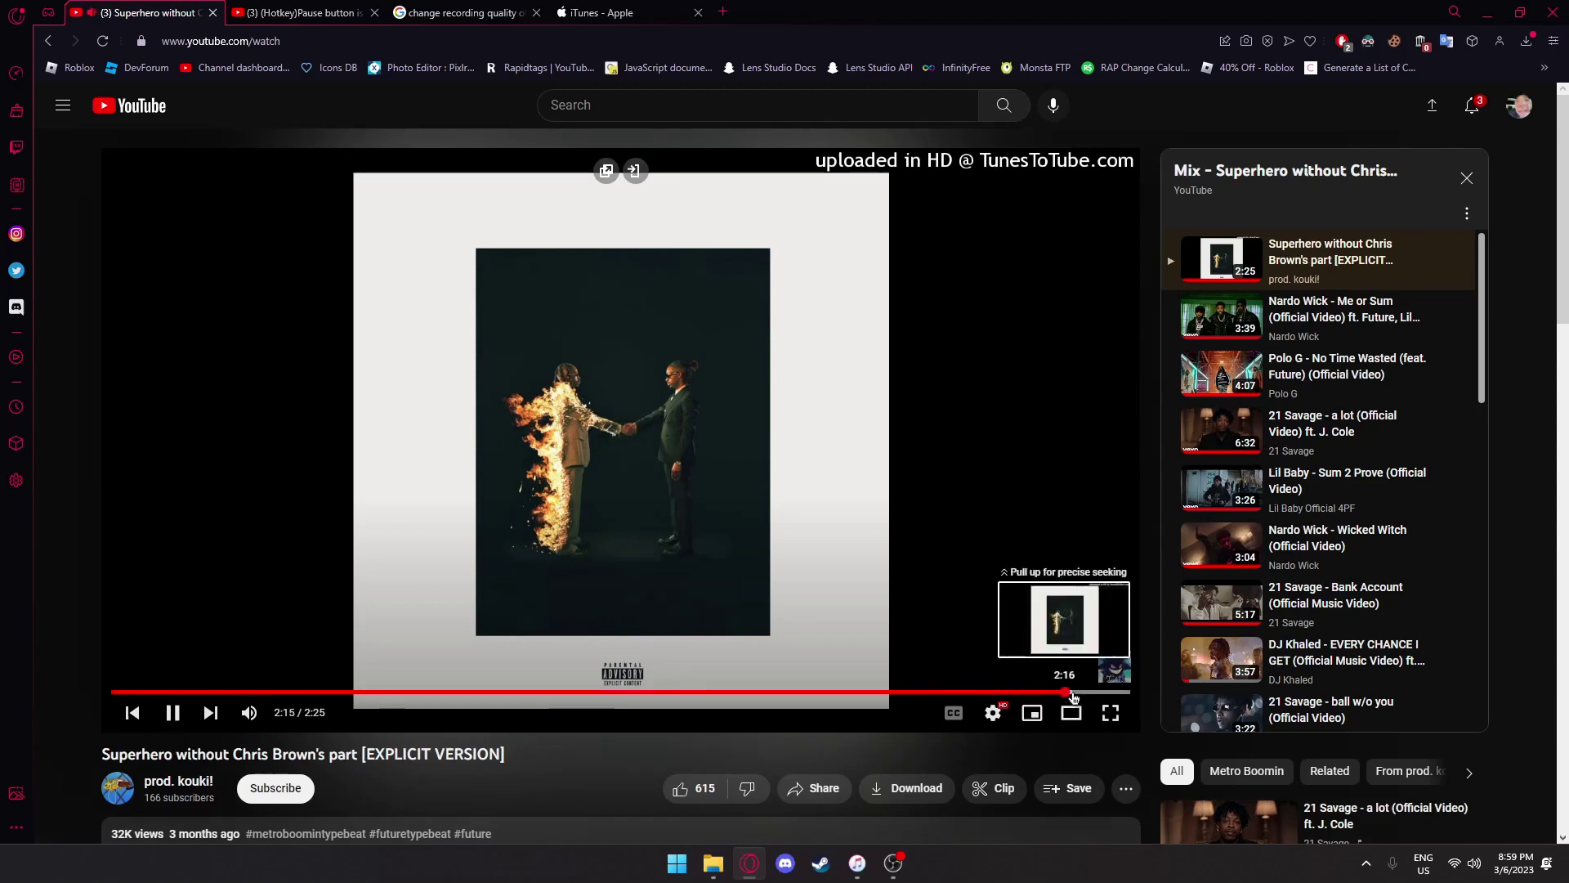
key("space")
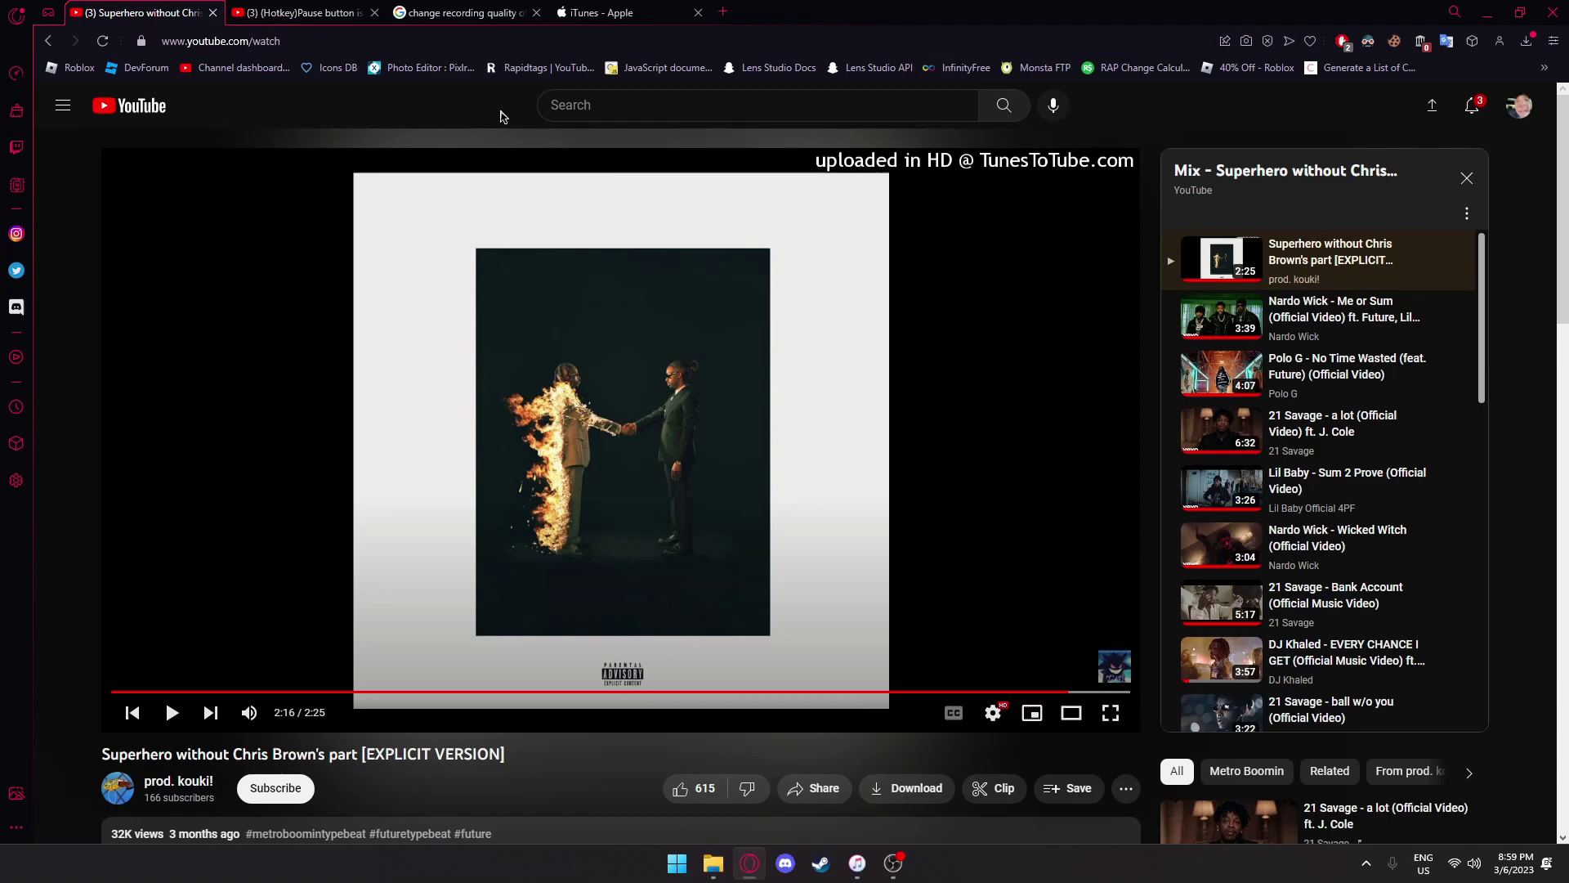
Paste the Superhero video link into yt1s.de and convert it to a 320kbps MP3
key("ctrl+shift+t")
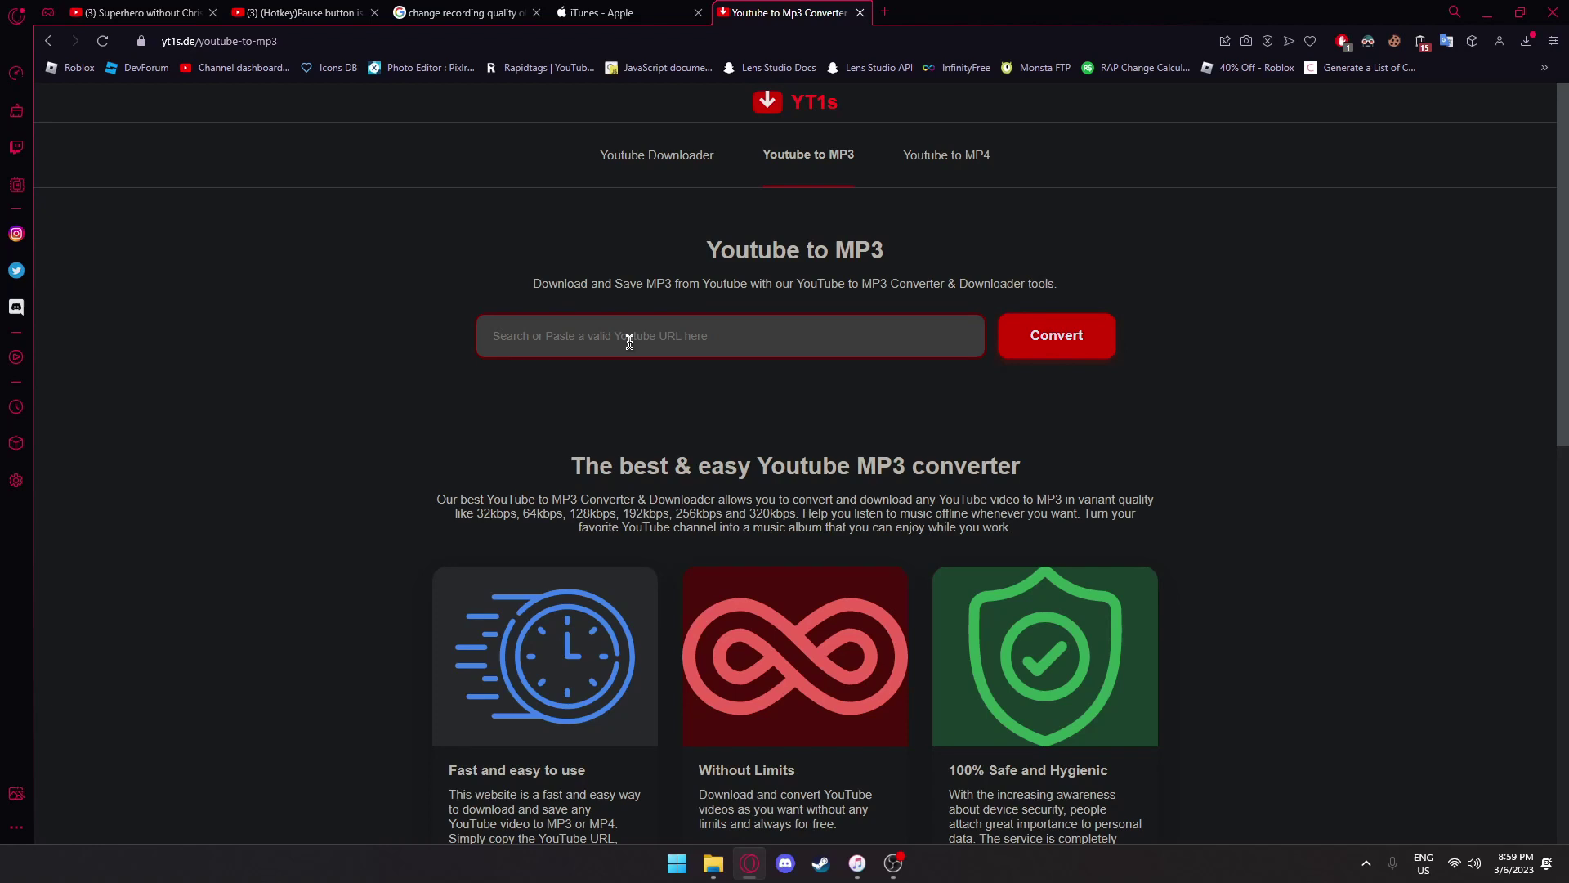
left_click(629, 341)
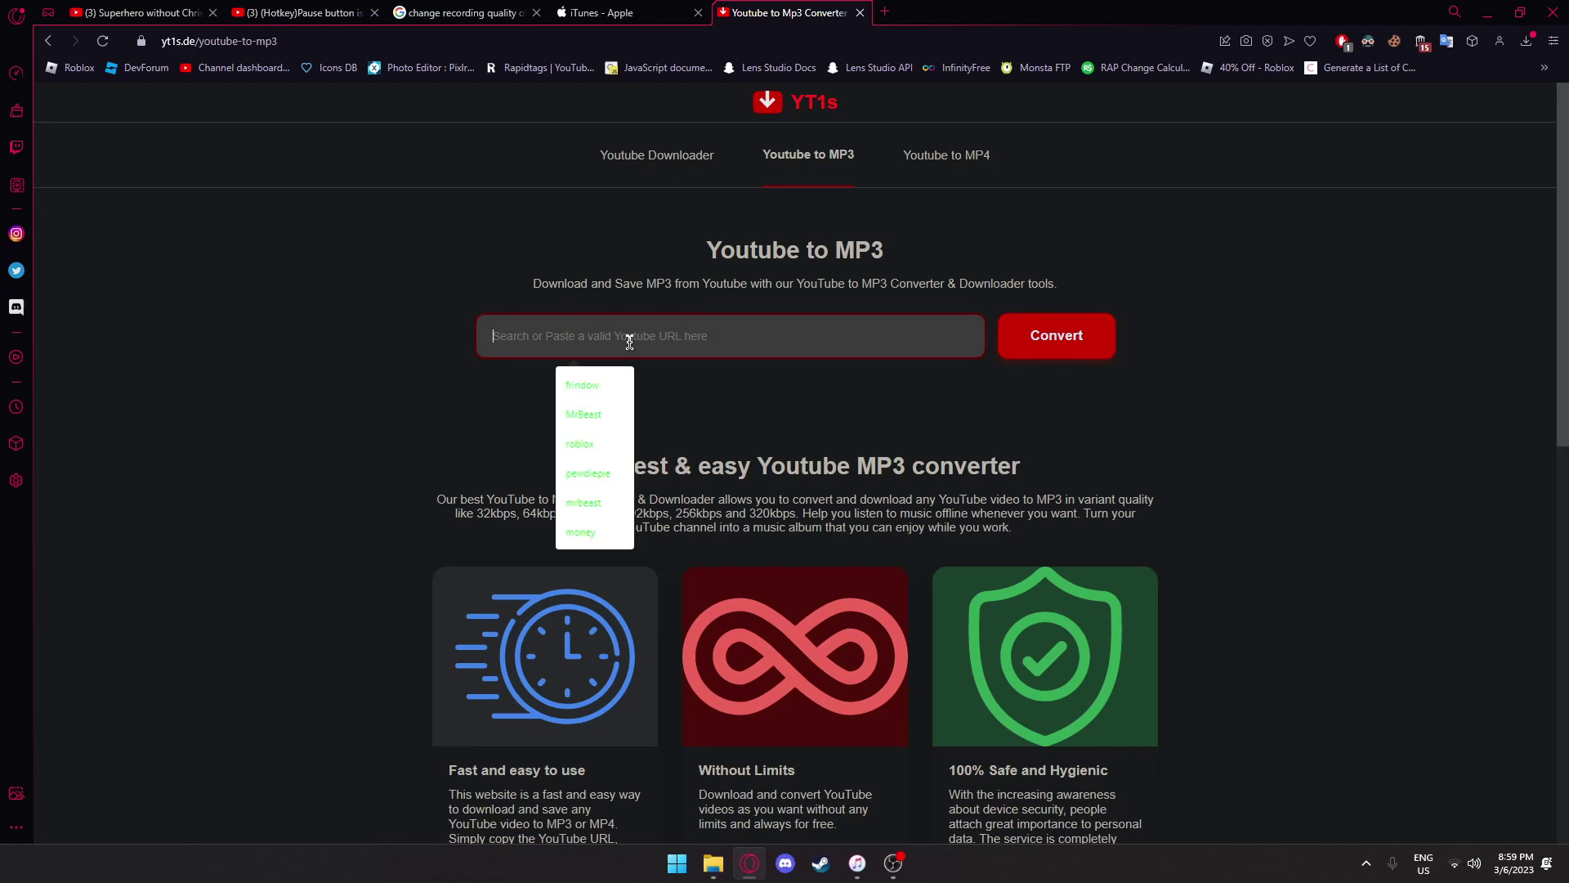
key("ctrl+v")
left_click(1034, 335)
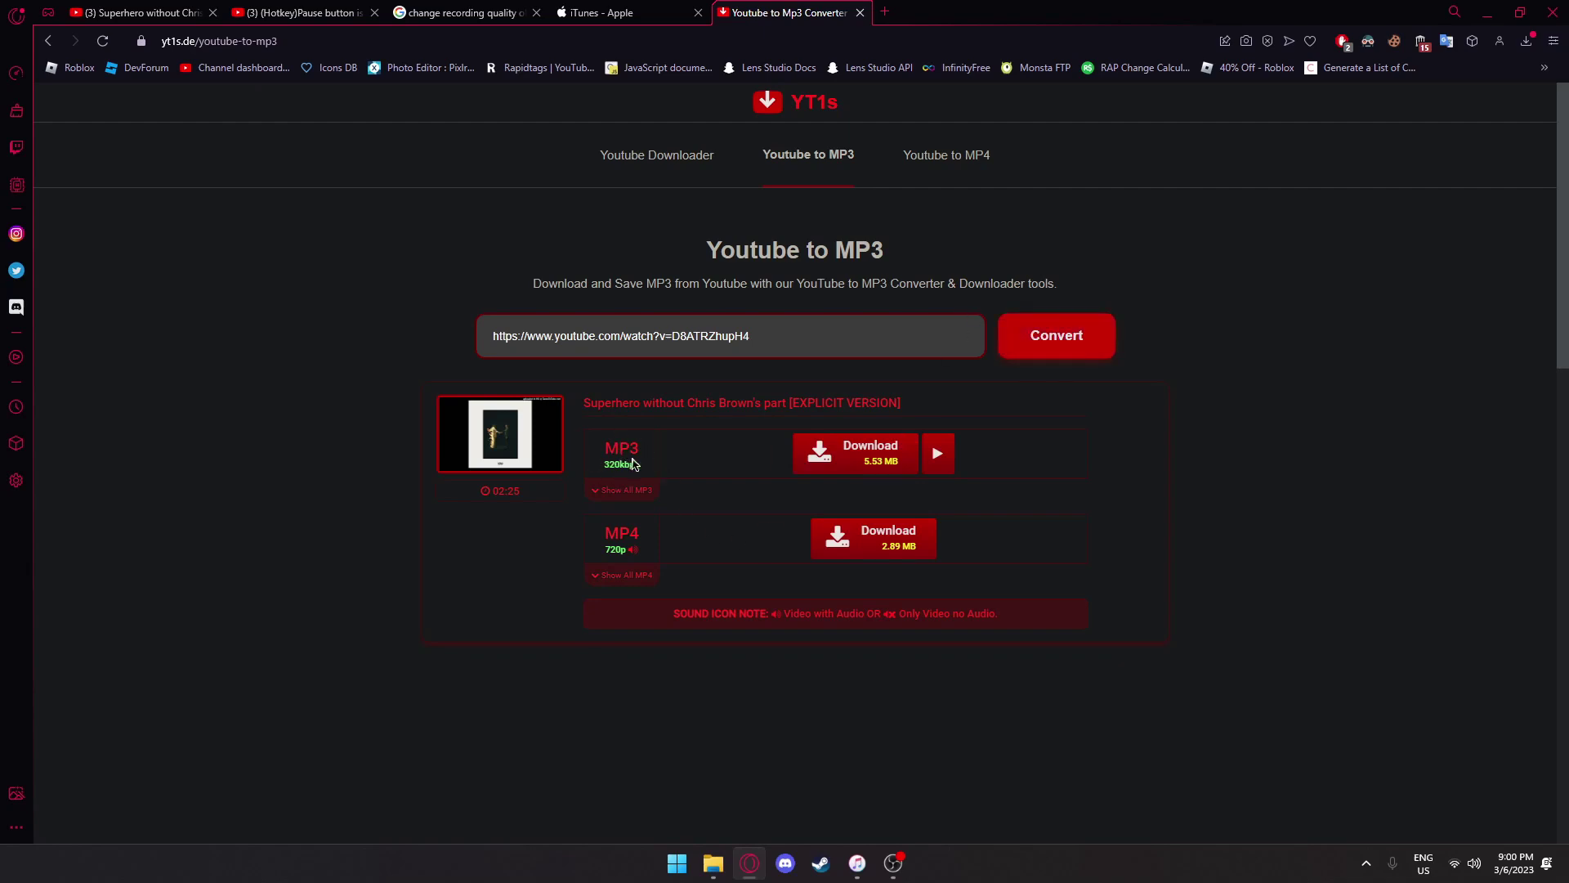
left_click_drag(624, 463, 641, 462)
left_click(758, 441)
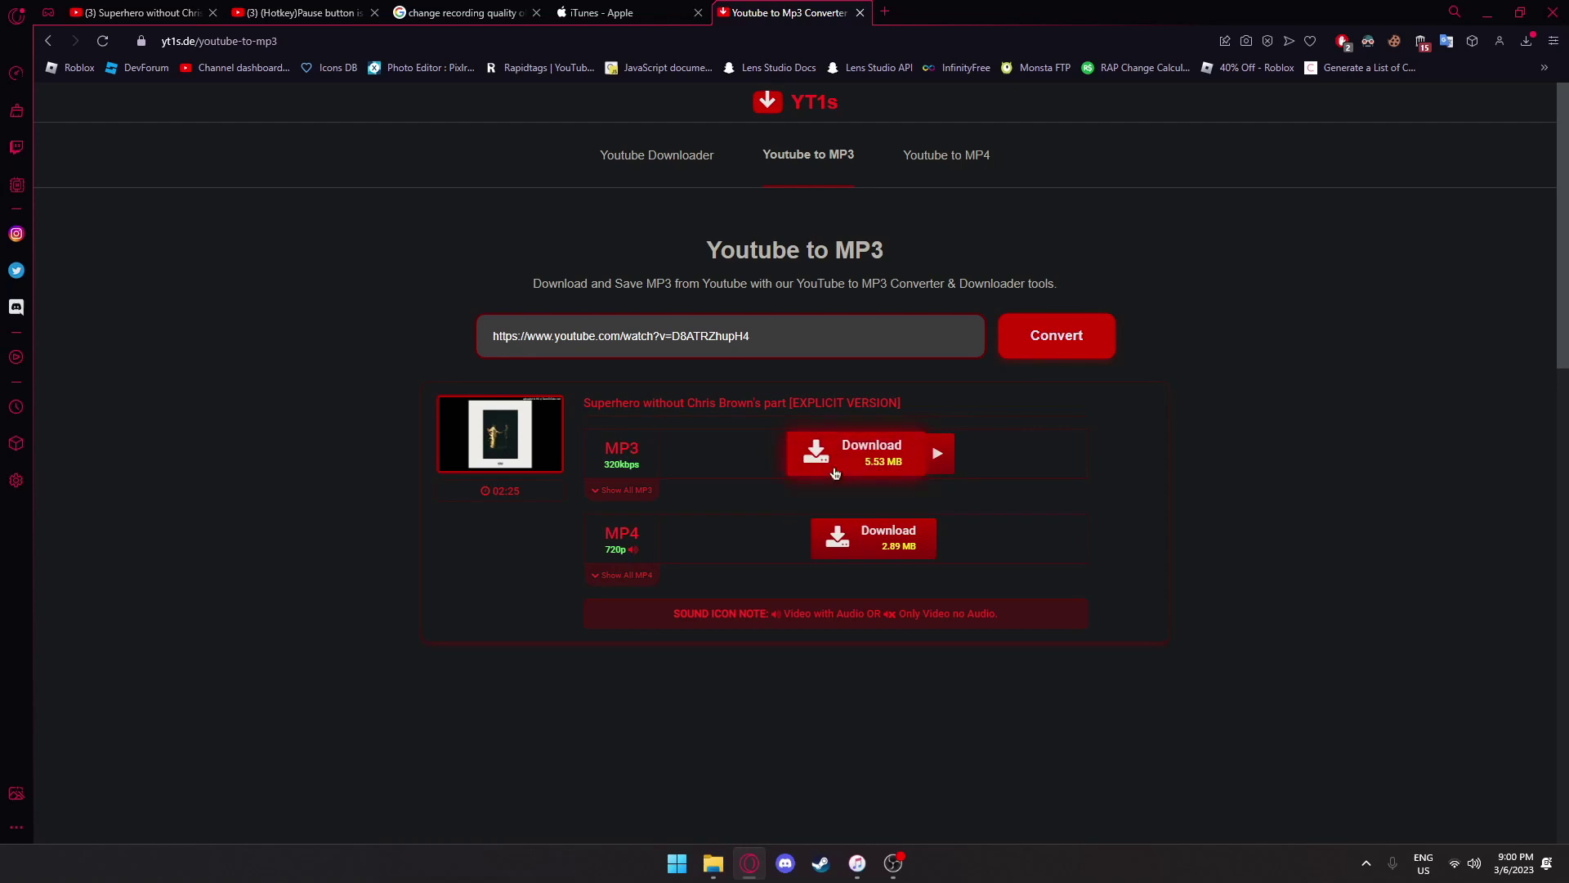
Drag the Metro Boomin Superhero MP3 from the Music folder into the Custom Songs playlist
left_click(857, 863)
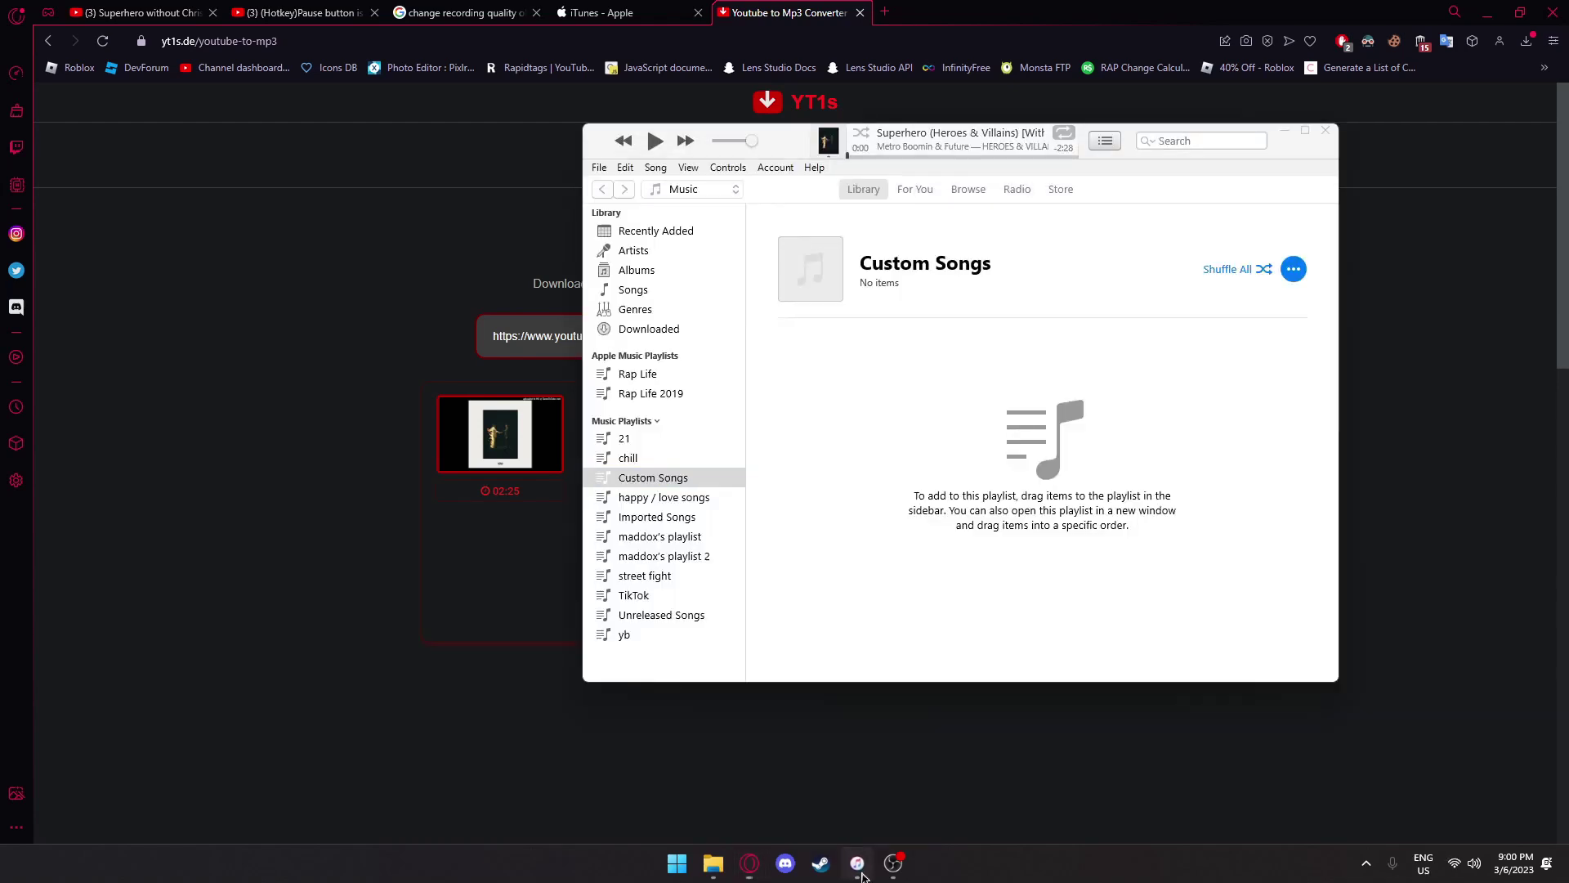
left_click(712, 863)
left_click(898, 527)
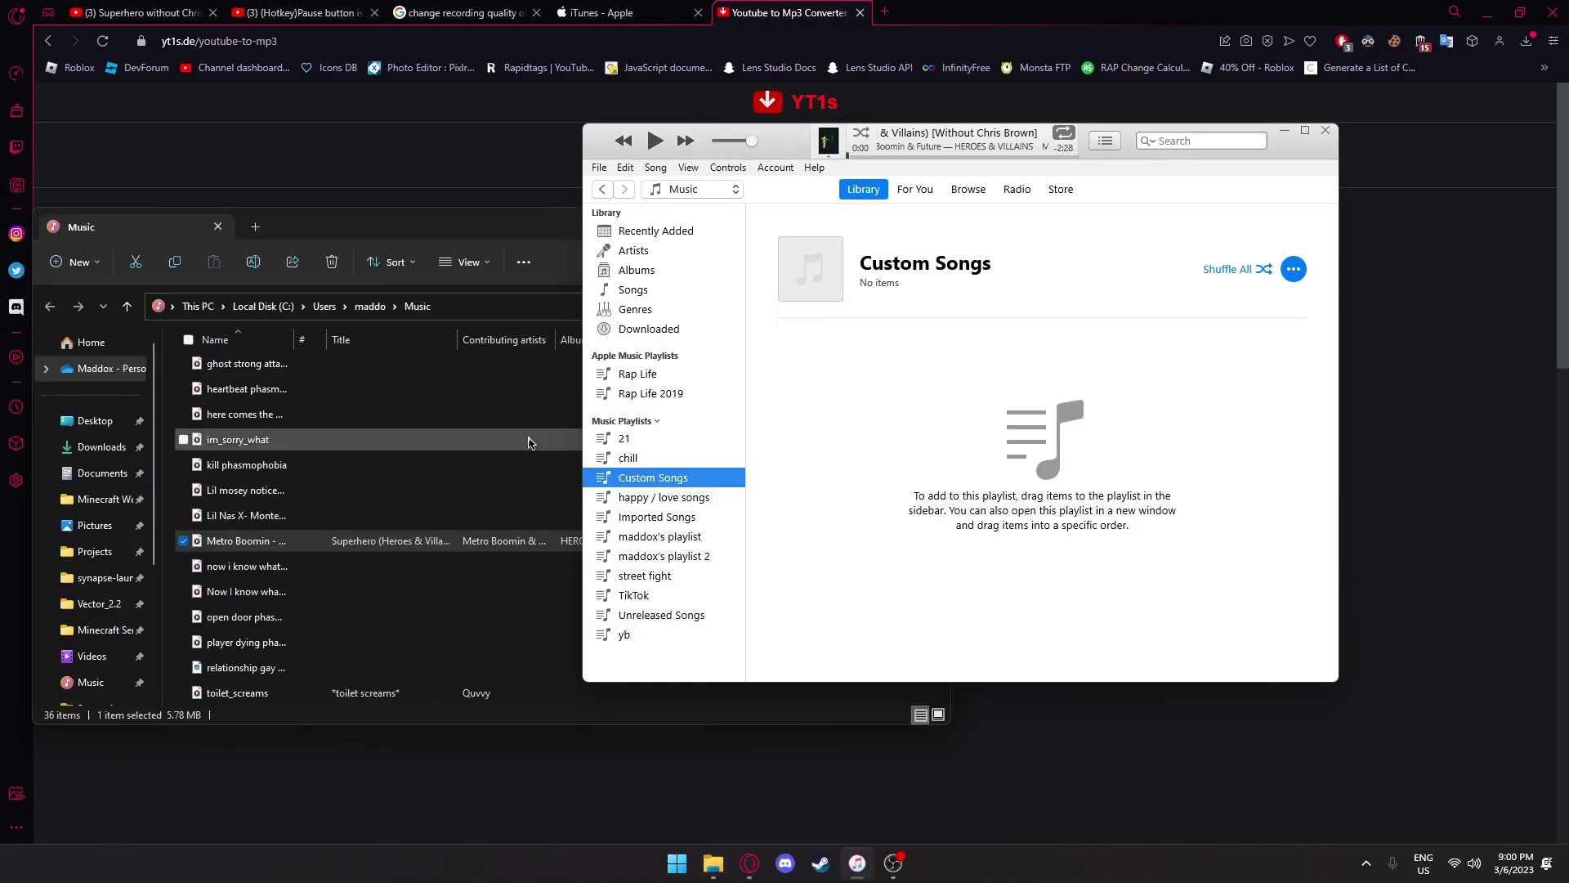
left_click(260, 546)
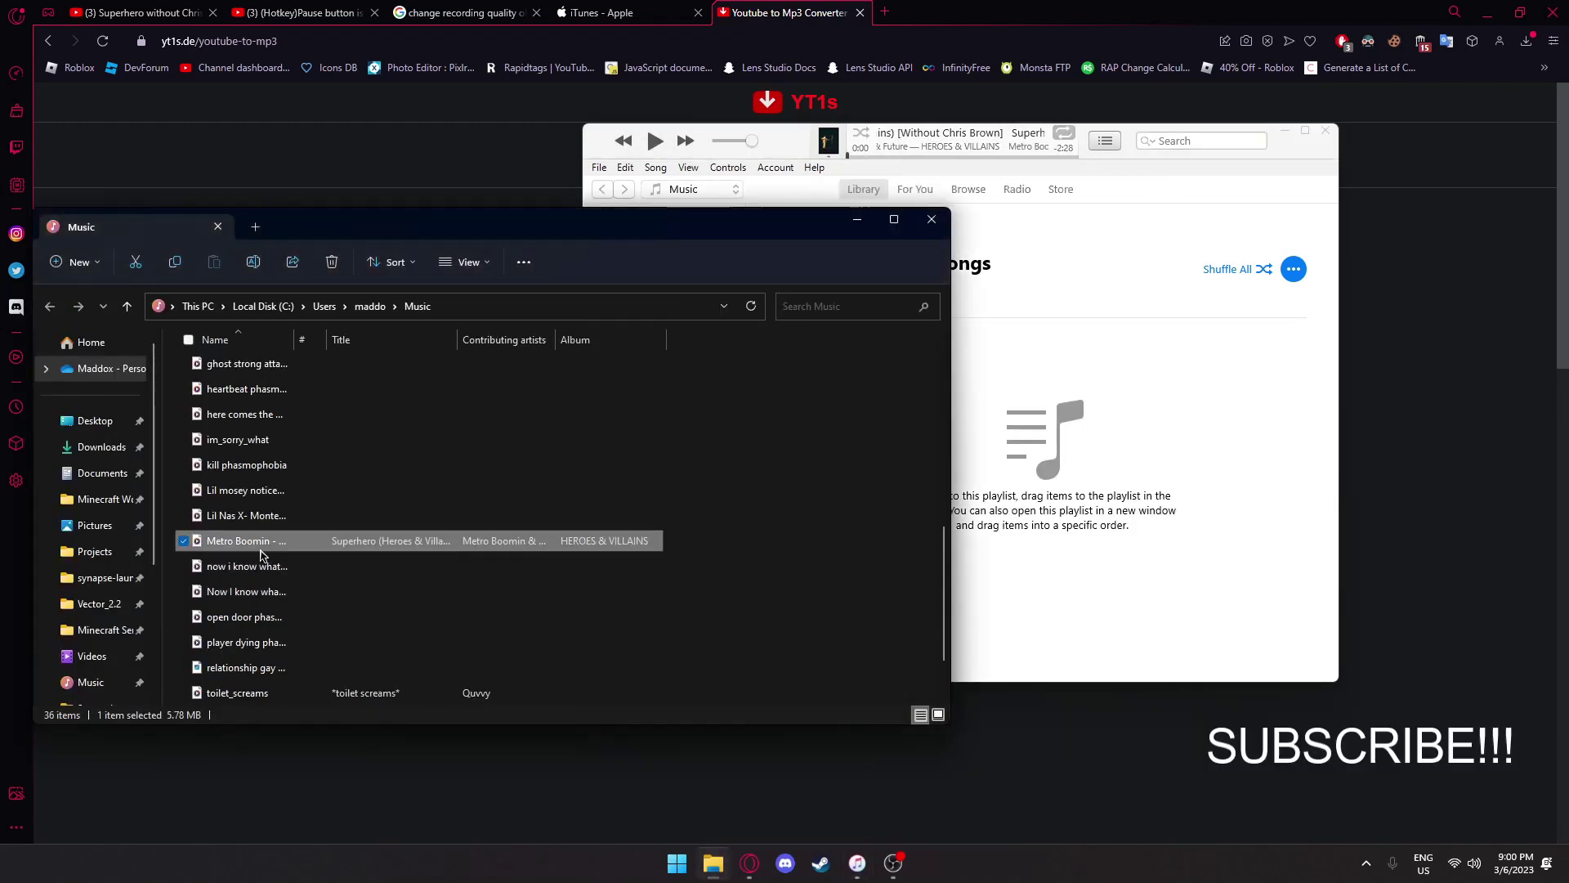
left_click_drag(221, 542, 1100, 401)
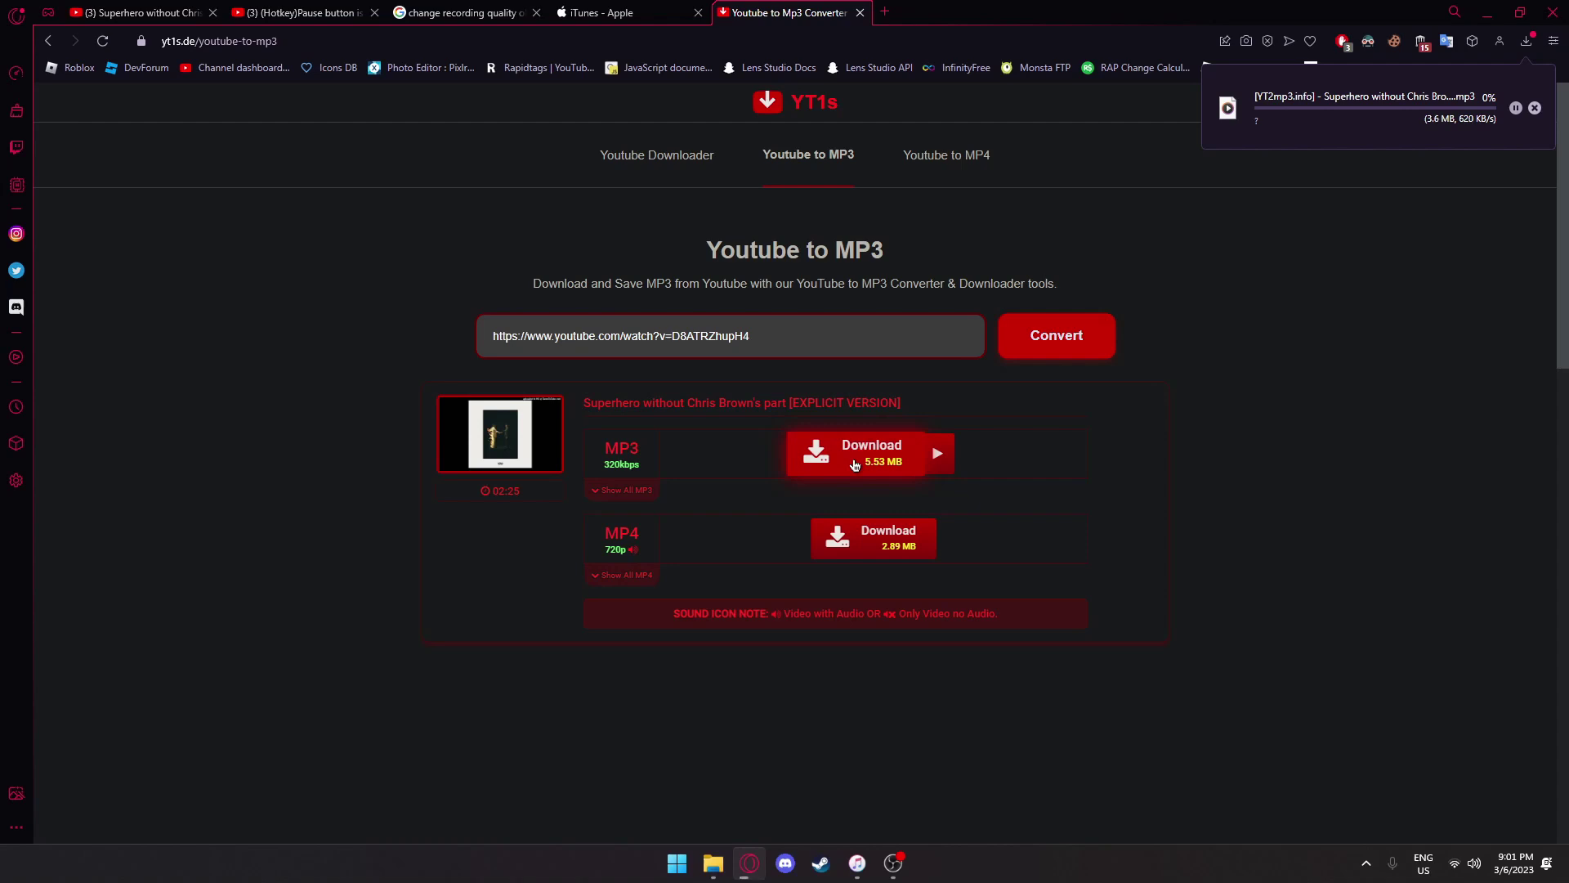
Remove the old Superhero track from the Custom Songs playlist
left_click(856, 863)
right_click(878, 350)
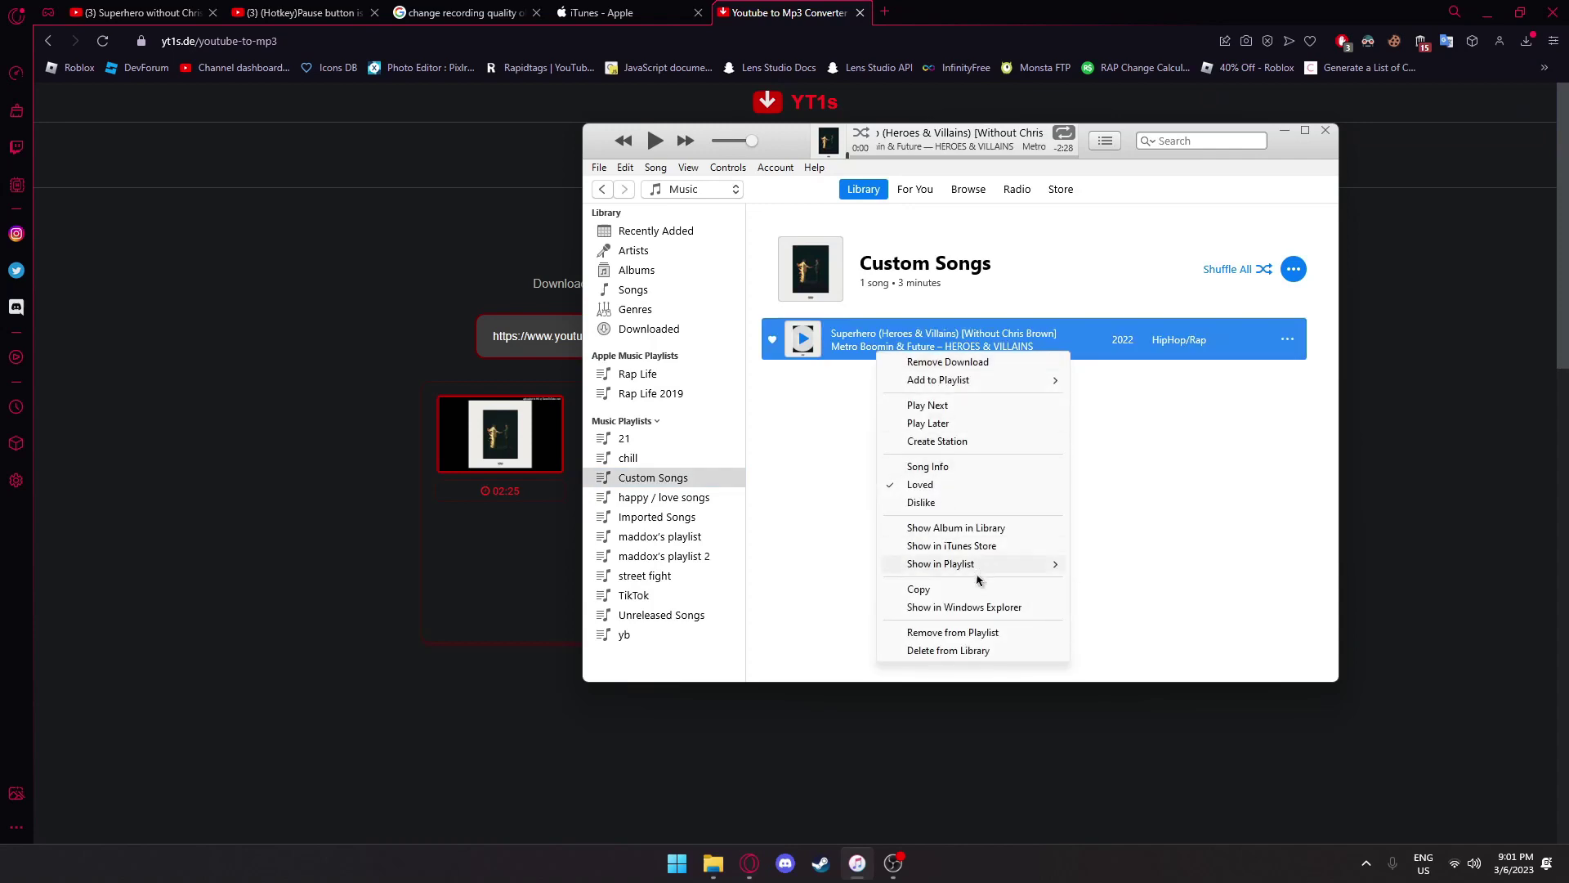
left_click(953, 632)
left_click(811, 339)
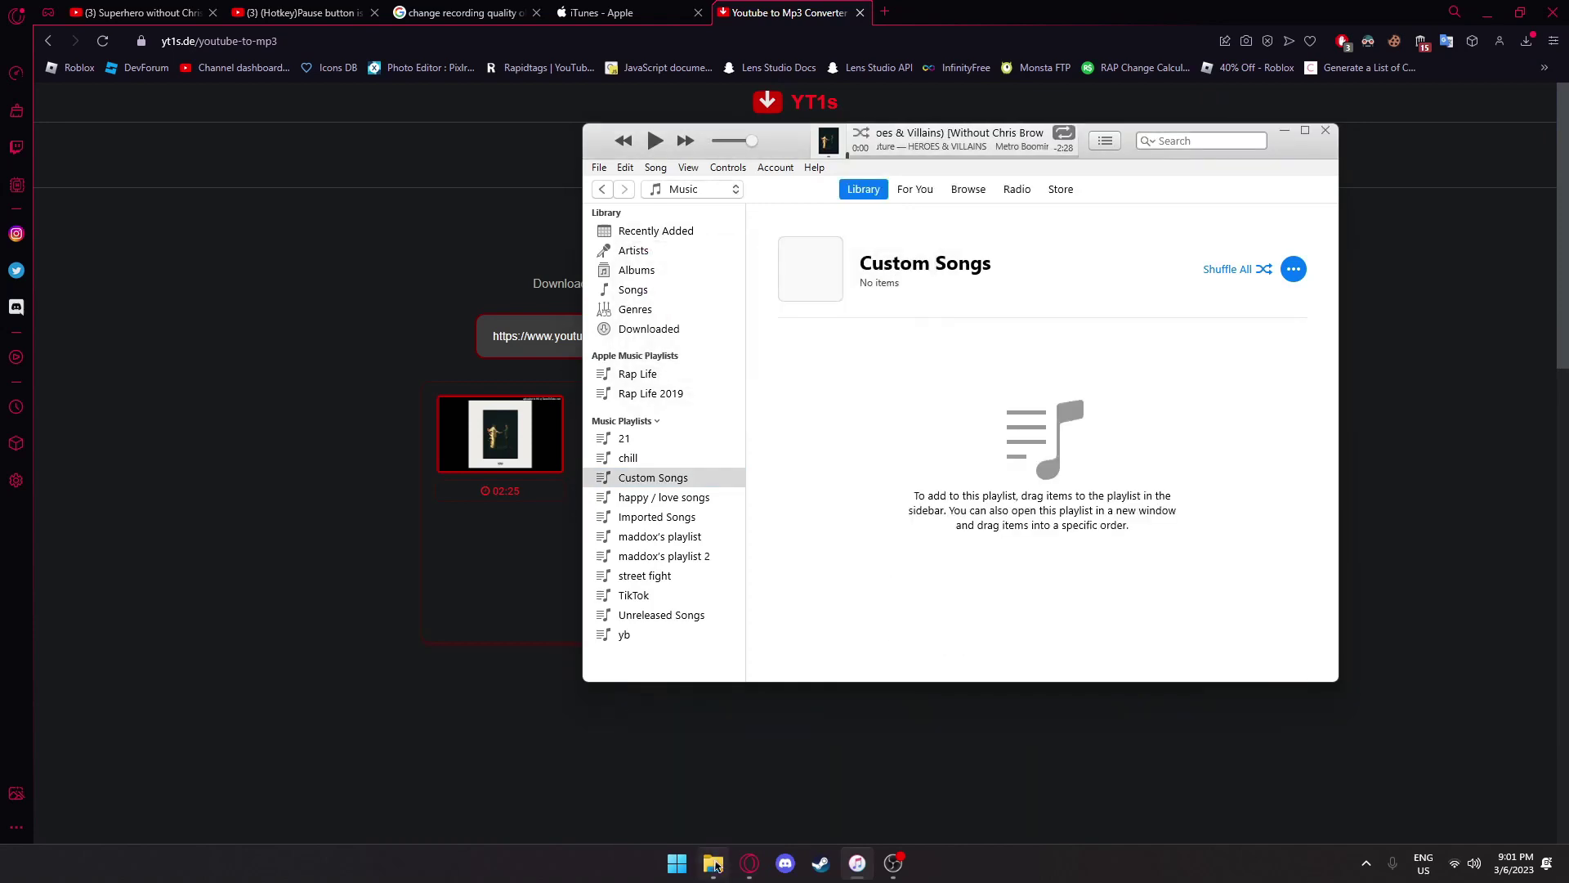
Drag the downloaded Superhero MP3 from Downloads into Custom Songs, accepting removal from iCloud
left_click(713, 864)
left_click(101, 446)
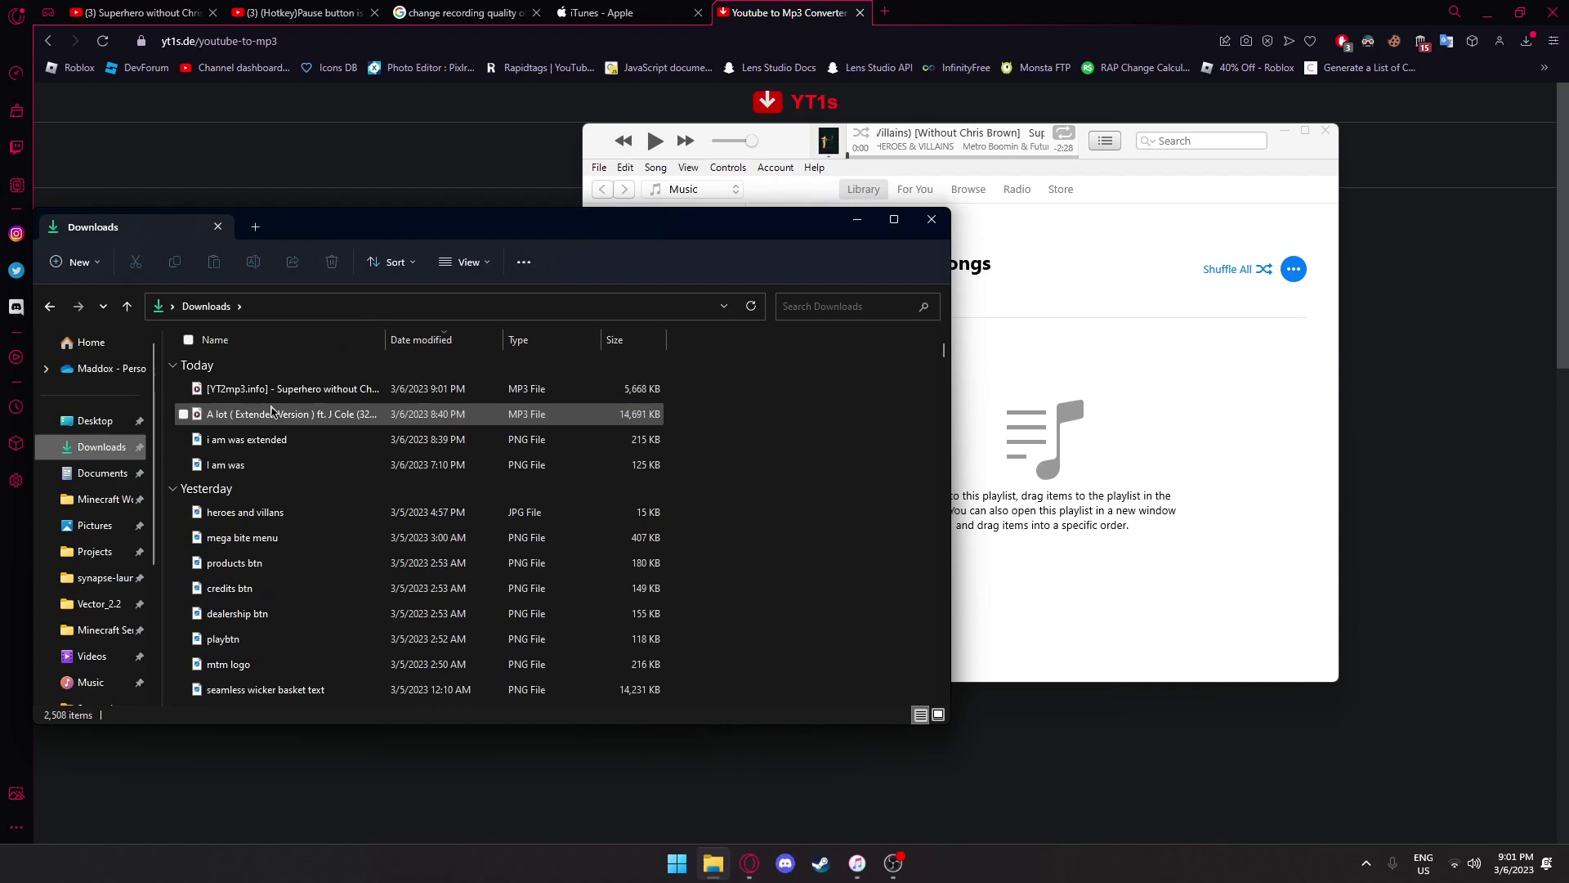
left_click_drag(274, 390, 1043, 390)
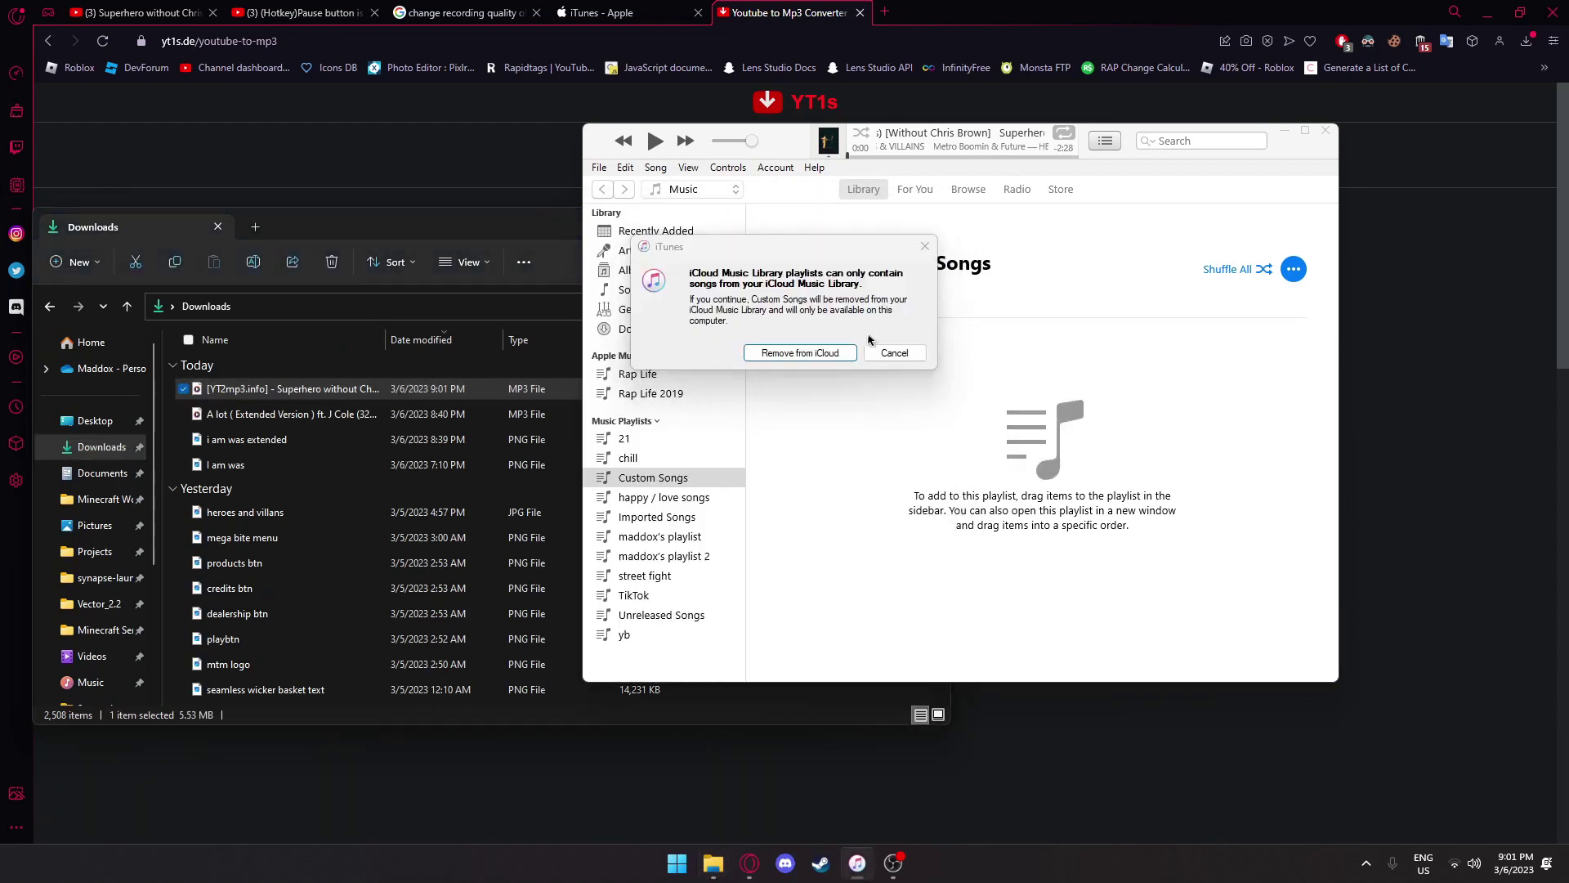
left_click(826, 353)
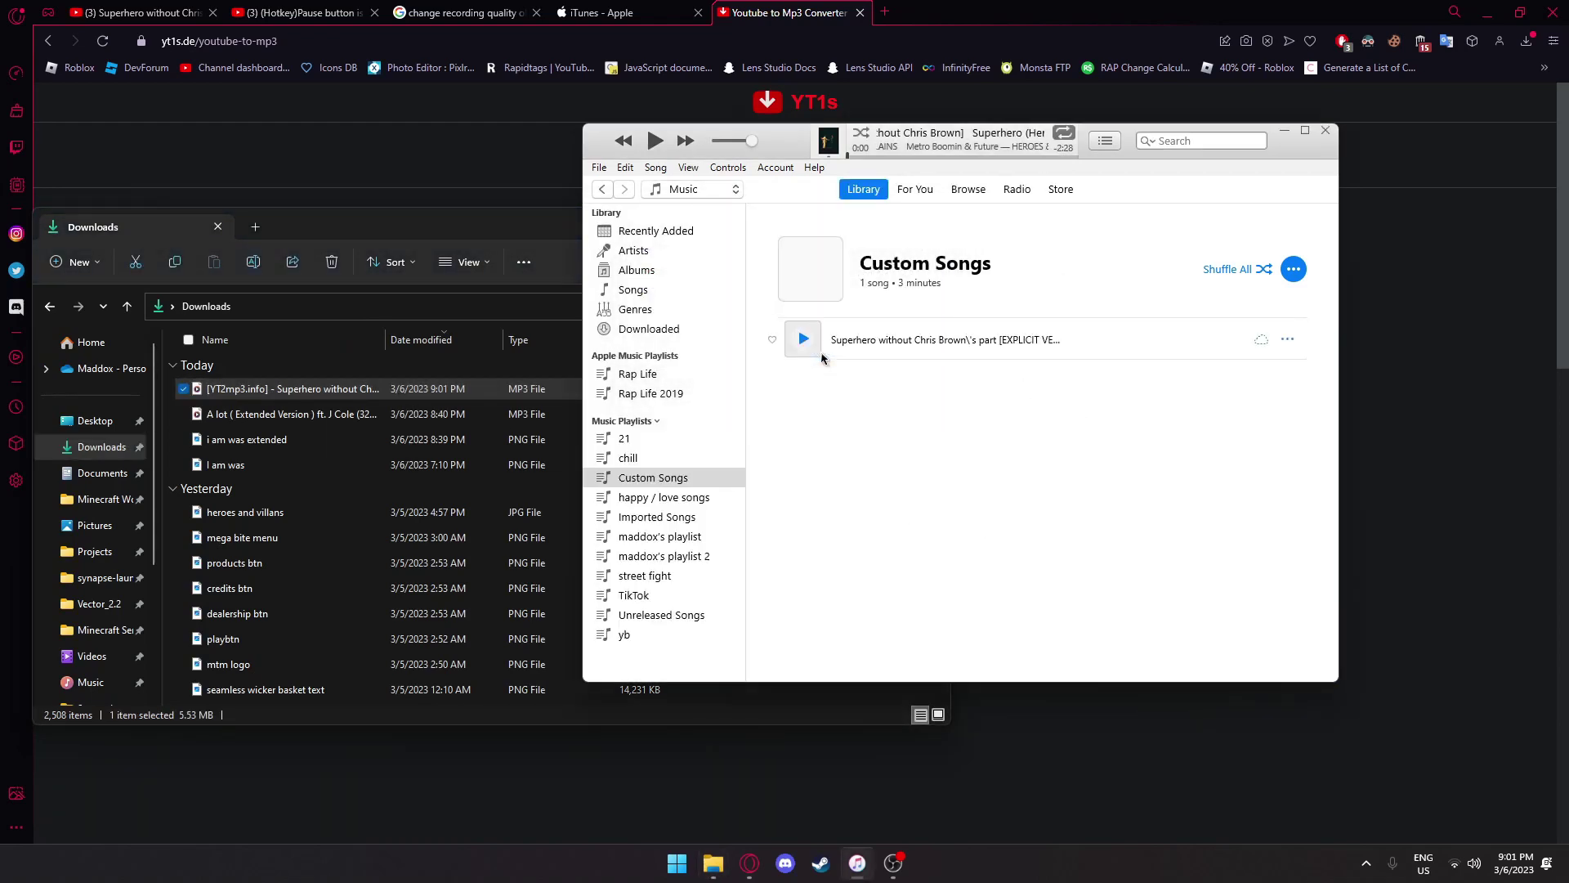
left_click(520, 274)
left_click(857, 221)
right_click(970, 344)
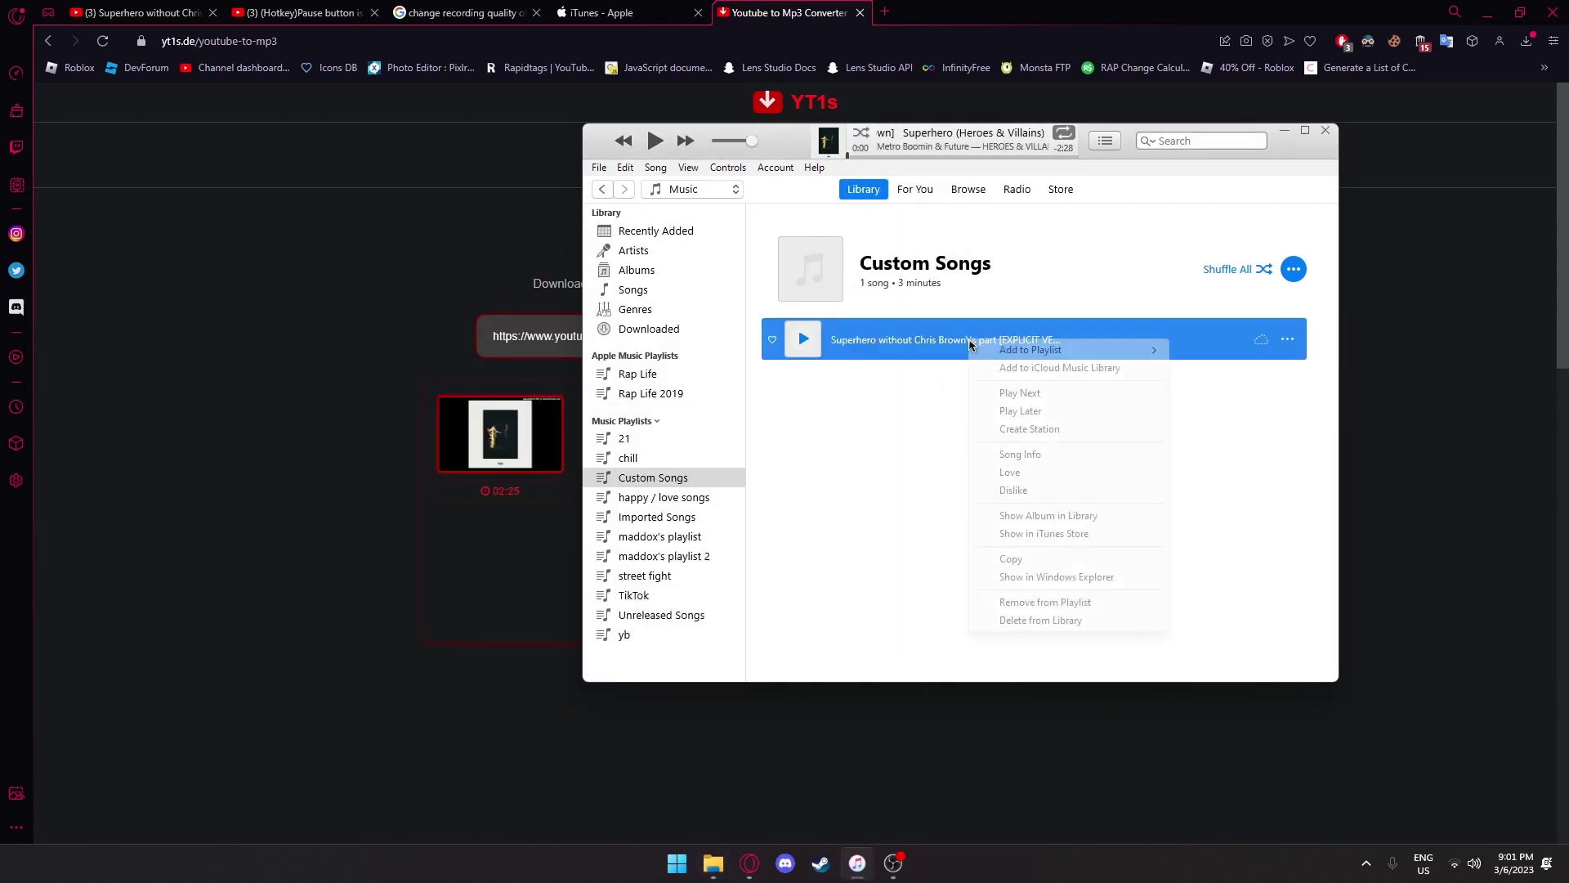
key("Escape")
right_click(984, 349)
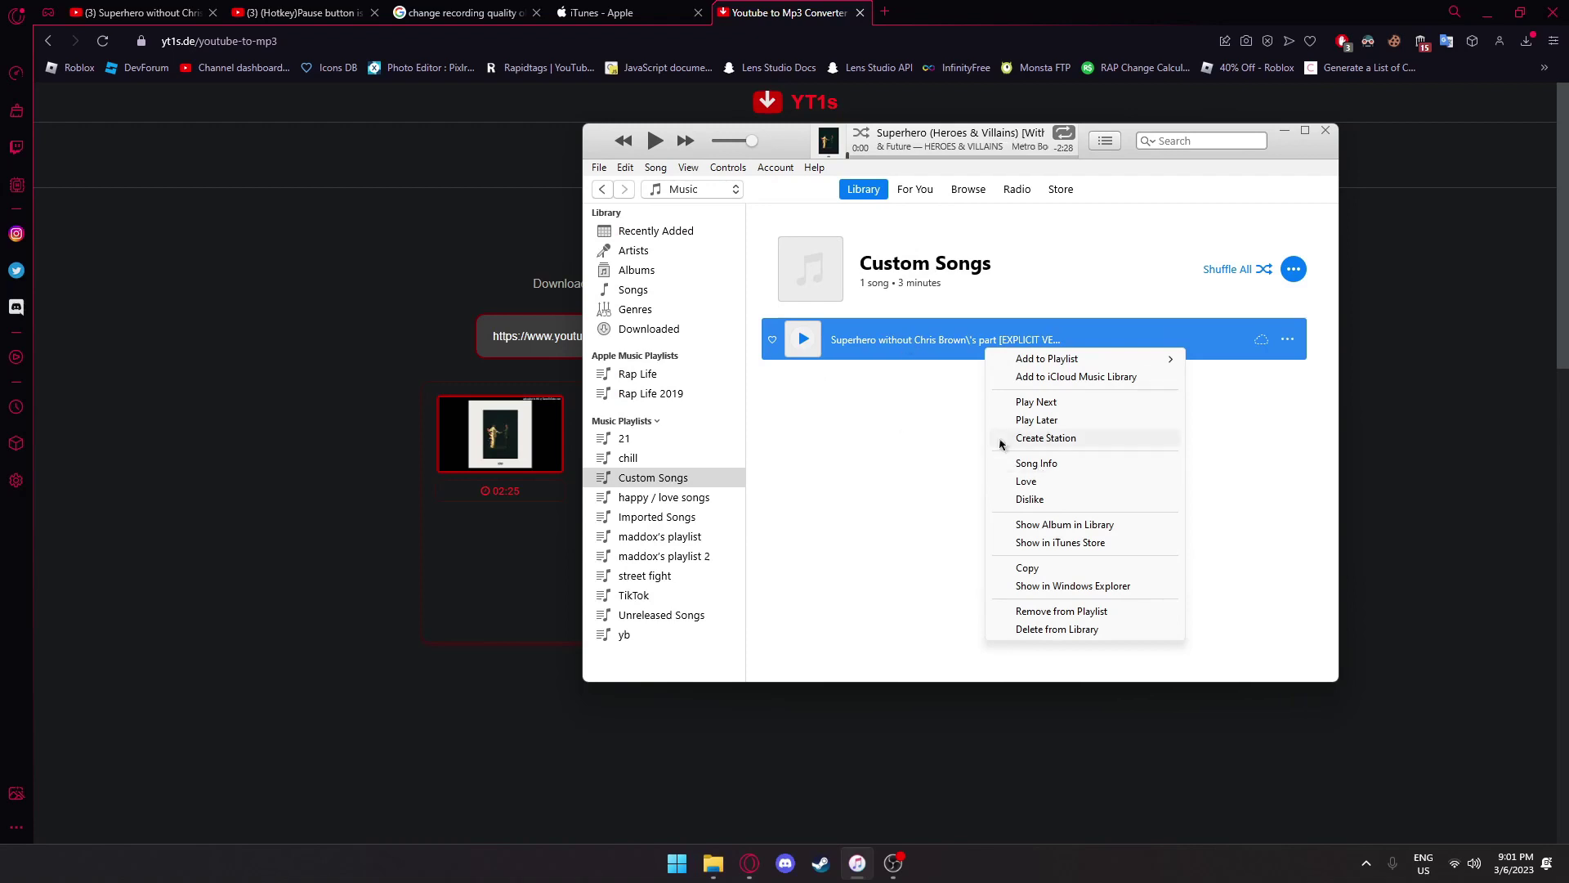
Tag the song 'Superhero (Heroes and Villains) [Without Chris Brown]', Metro Boomin & Future, HEROES & VILLAINS, Hip Hop/Rap, 2022
left_click(1046, 464)
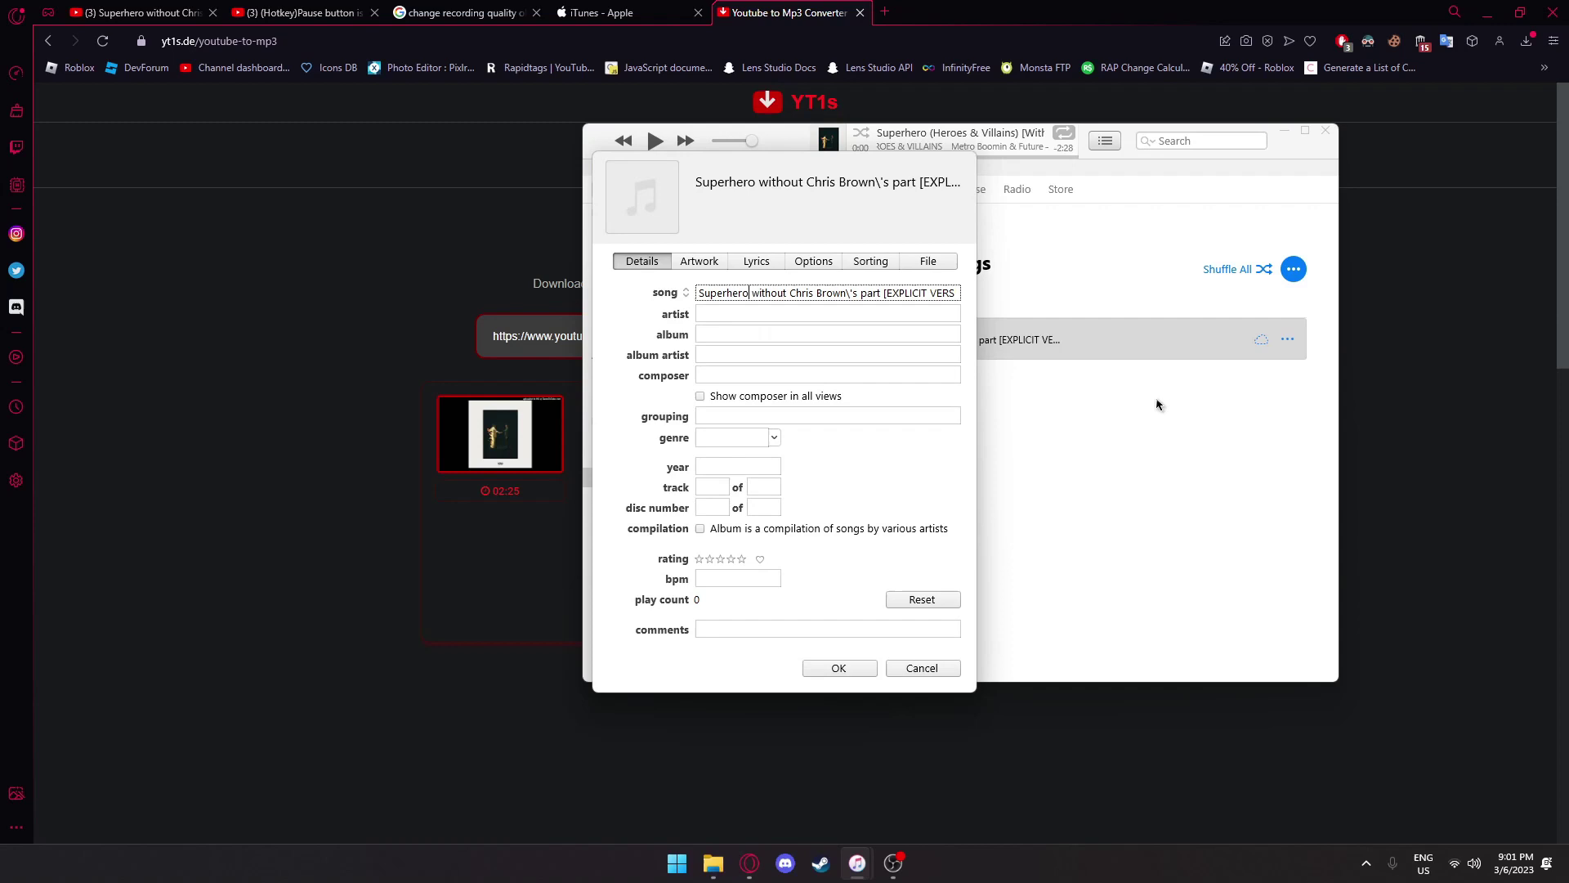
key("ctrl+a")
type("Superh")
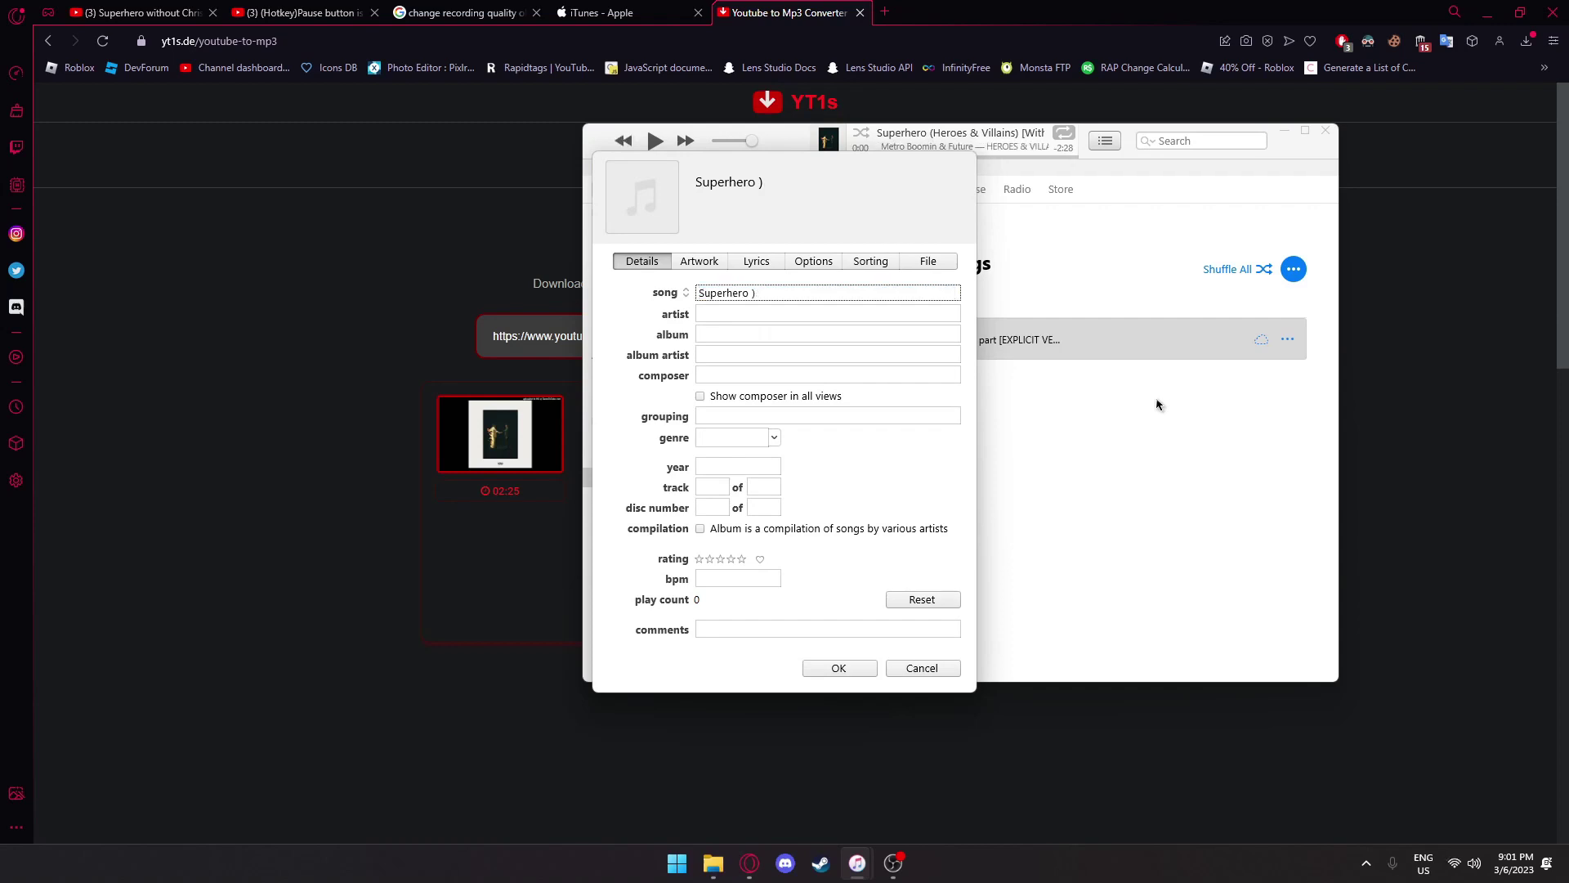
type("ero (Heroes and Villains")
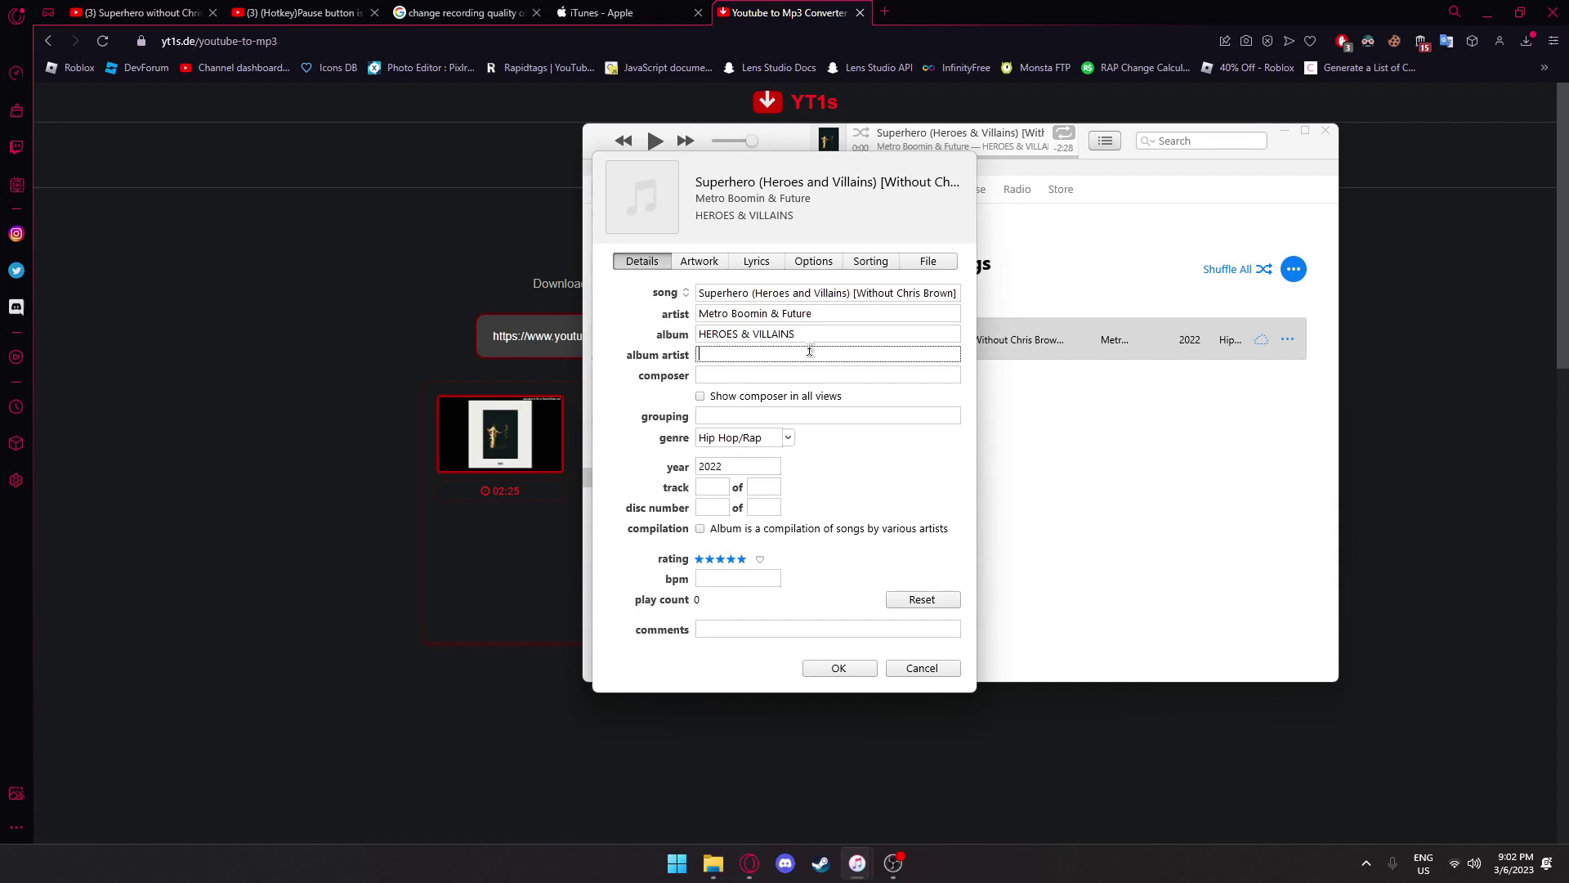
type("Metro")
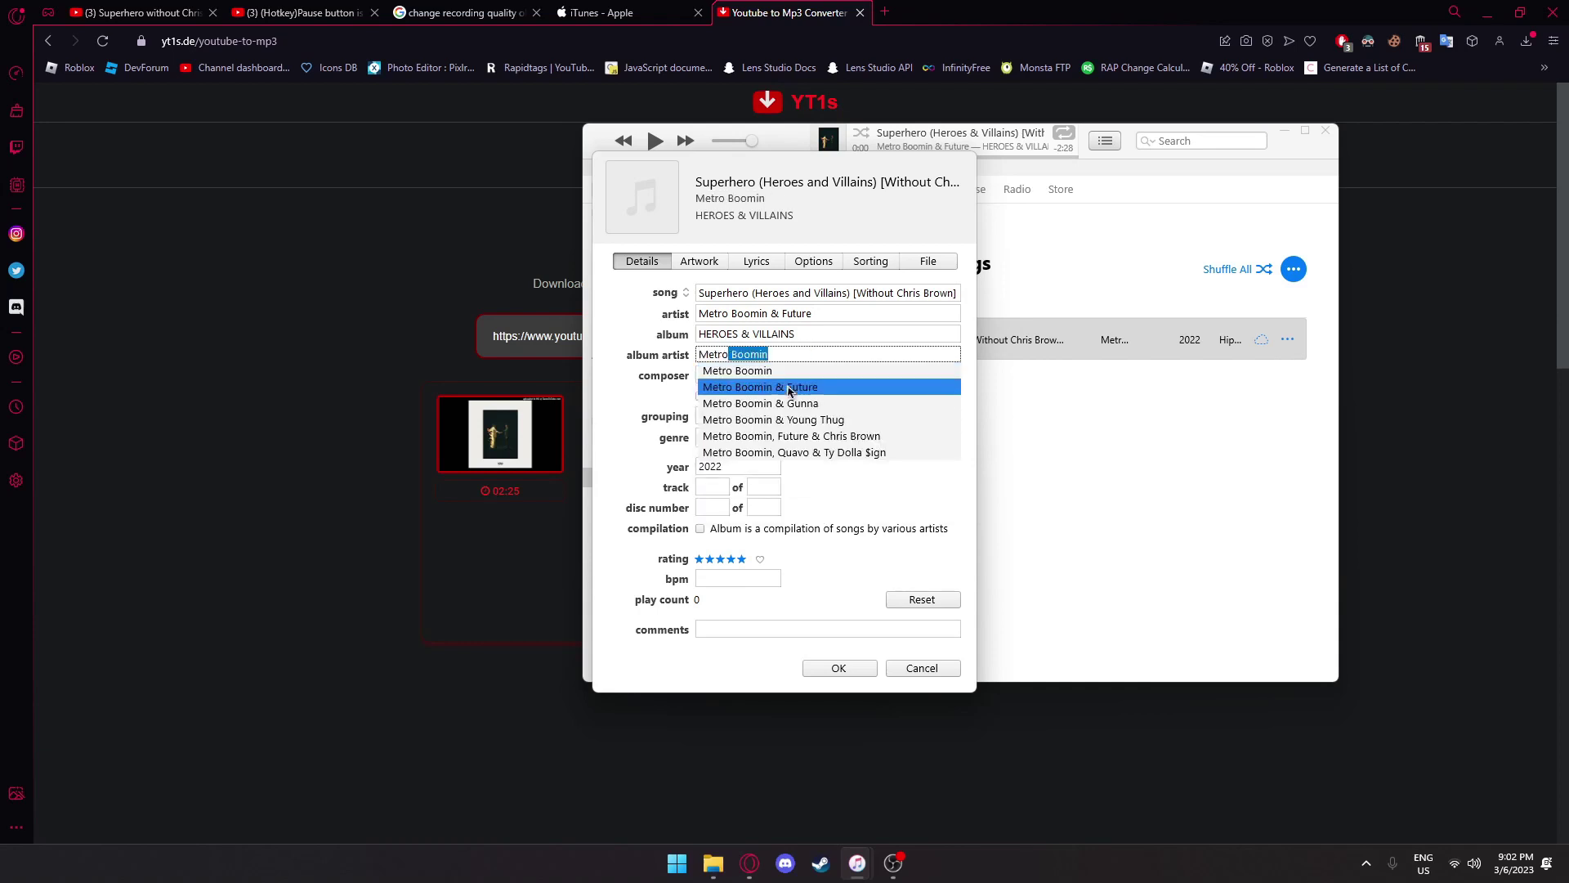
left_click(789, 389)
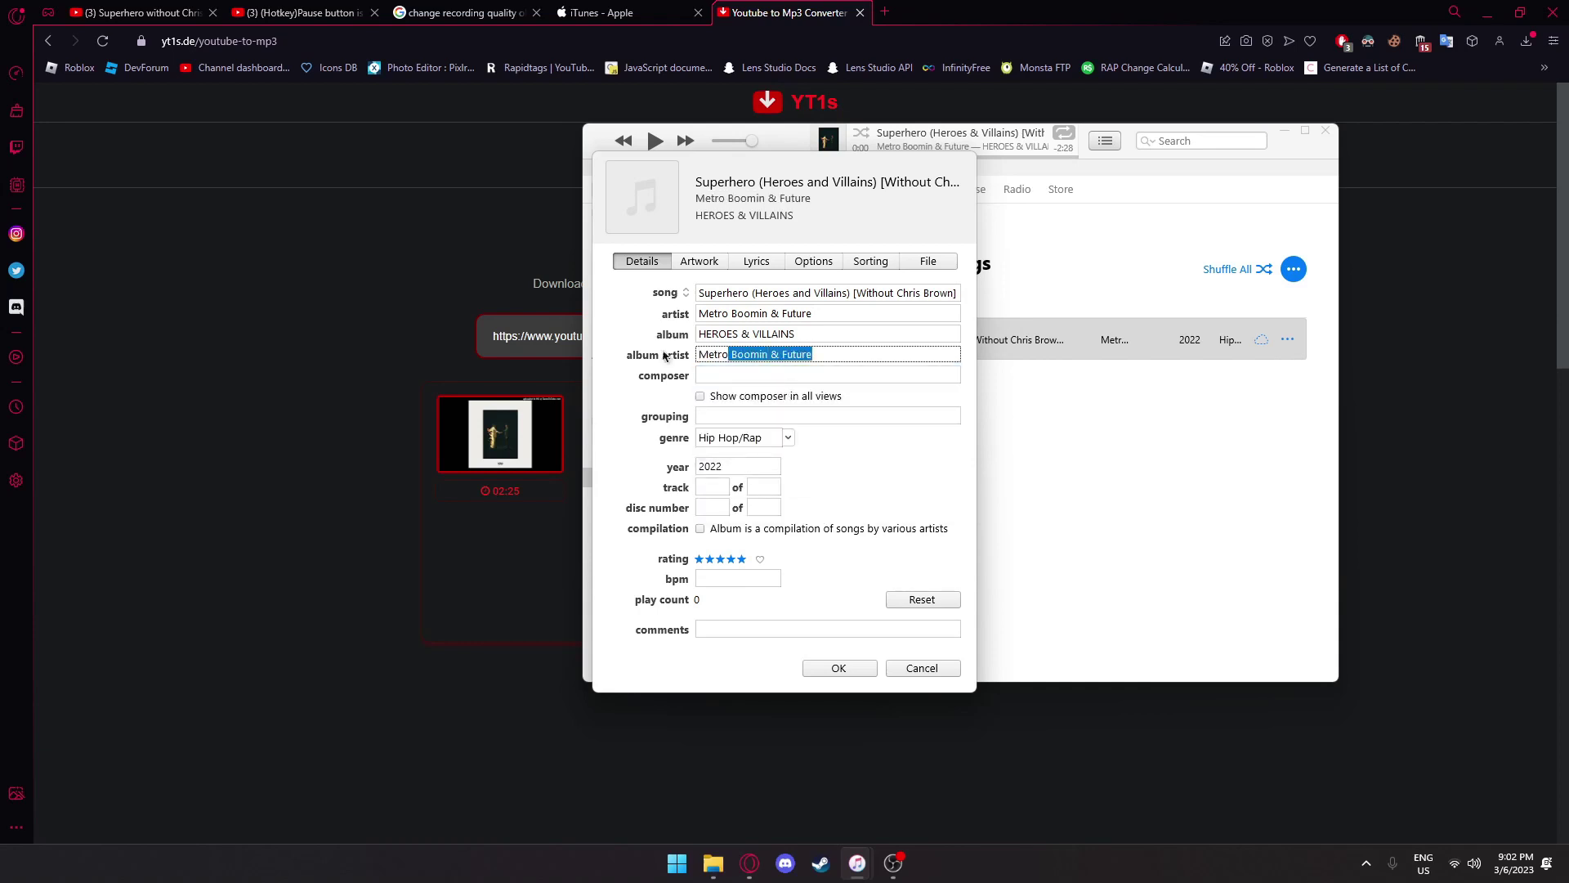
Set the 'heroes and villans' image from Downloads as the song's album artwork
left_click(701, 269)
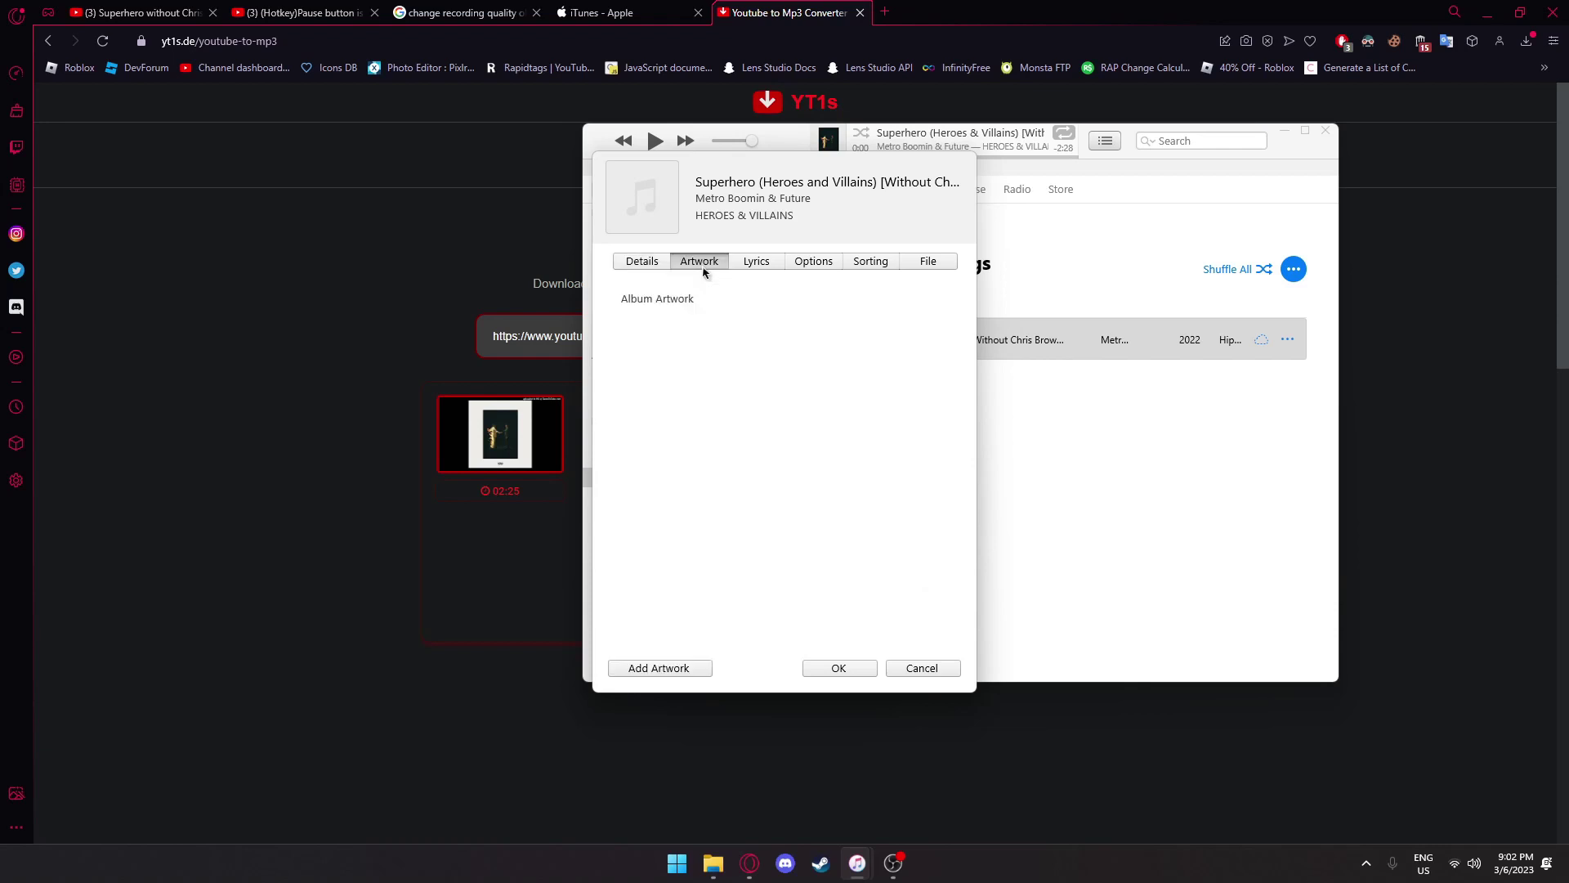
left_click(692, 670)
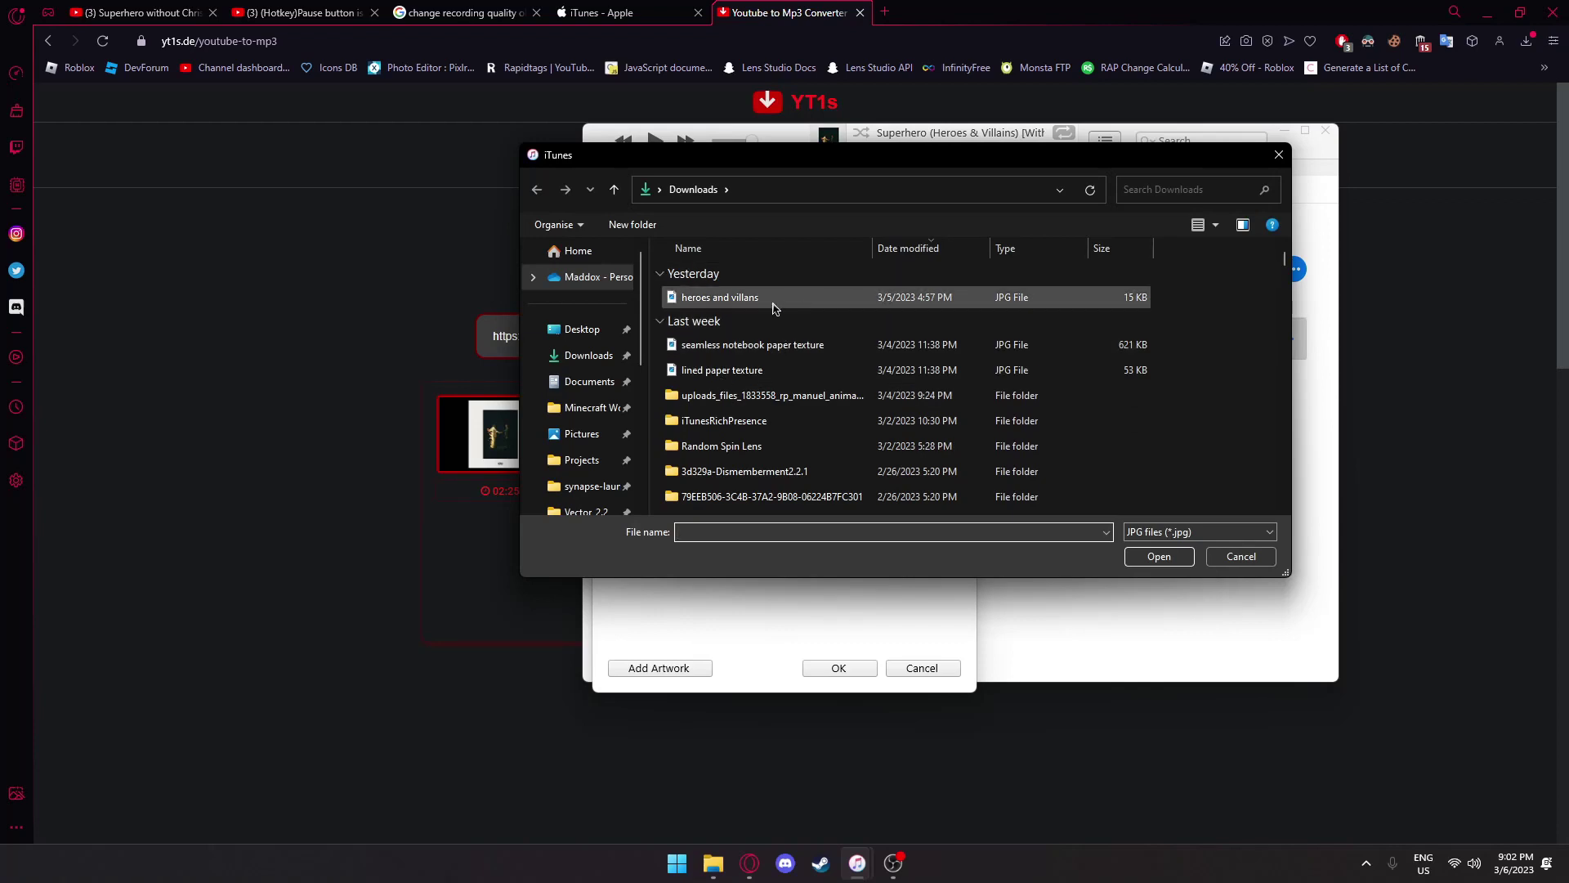
left_click_drag(769, 156, 255, 346)
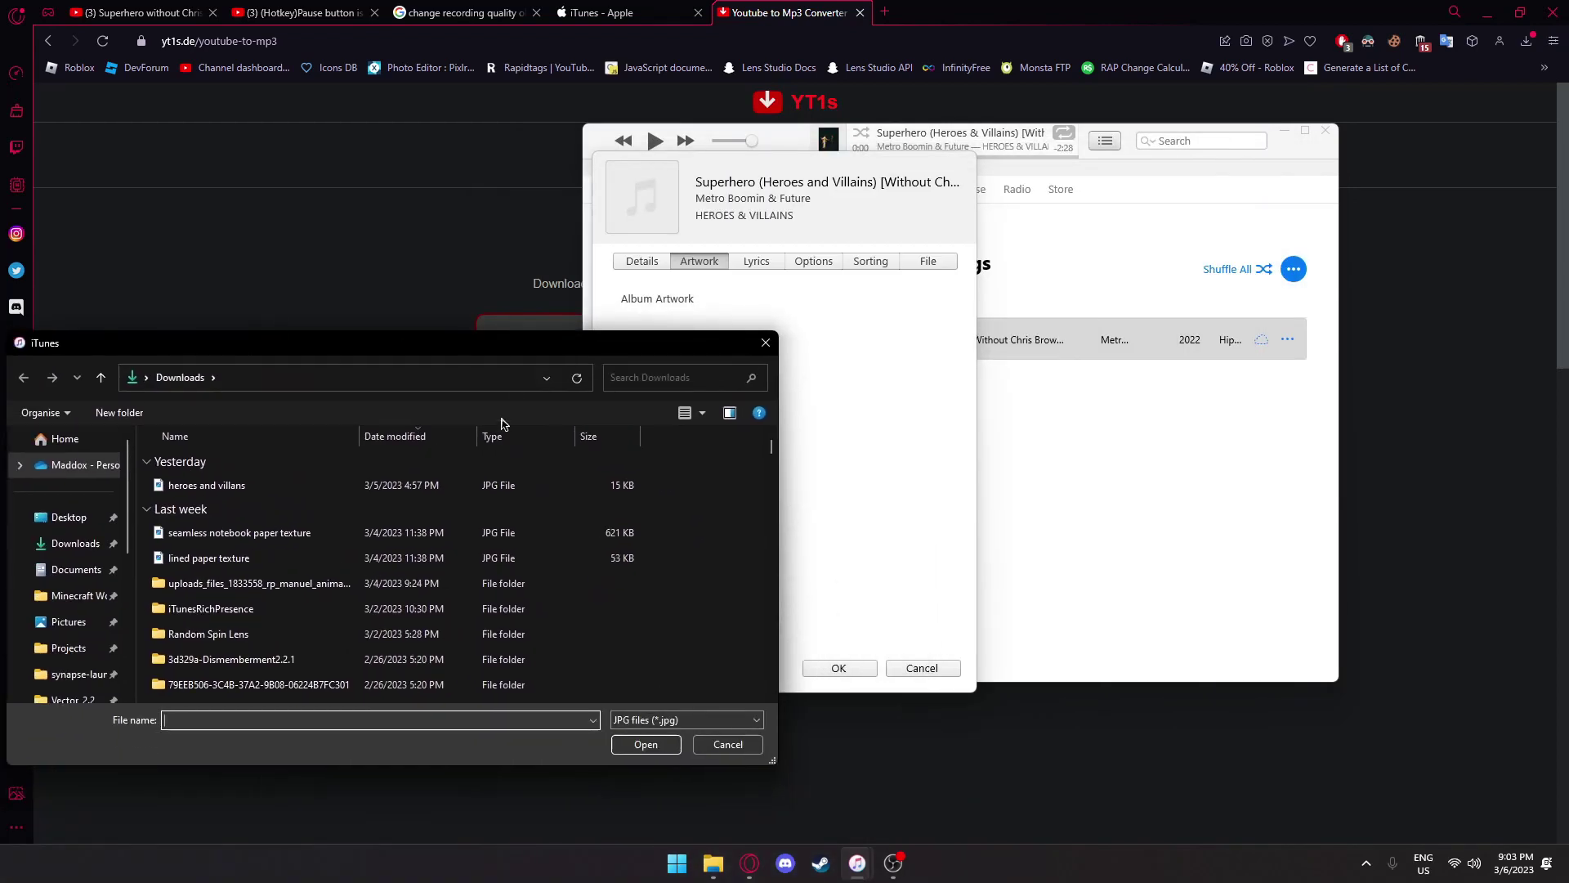
double_click(239, 487)
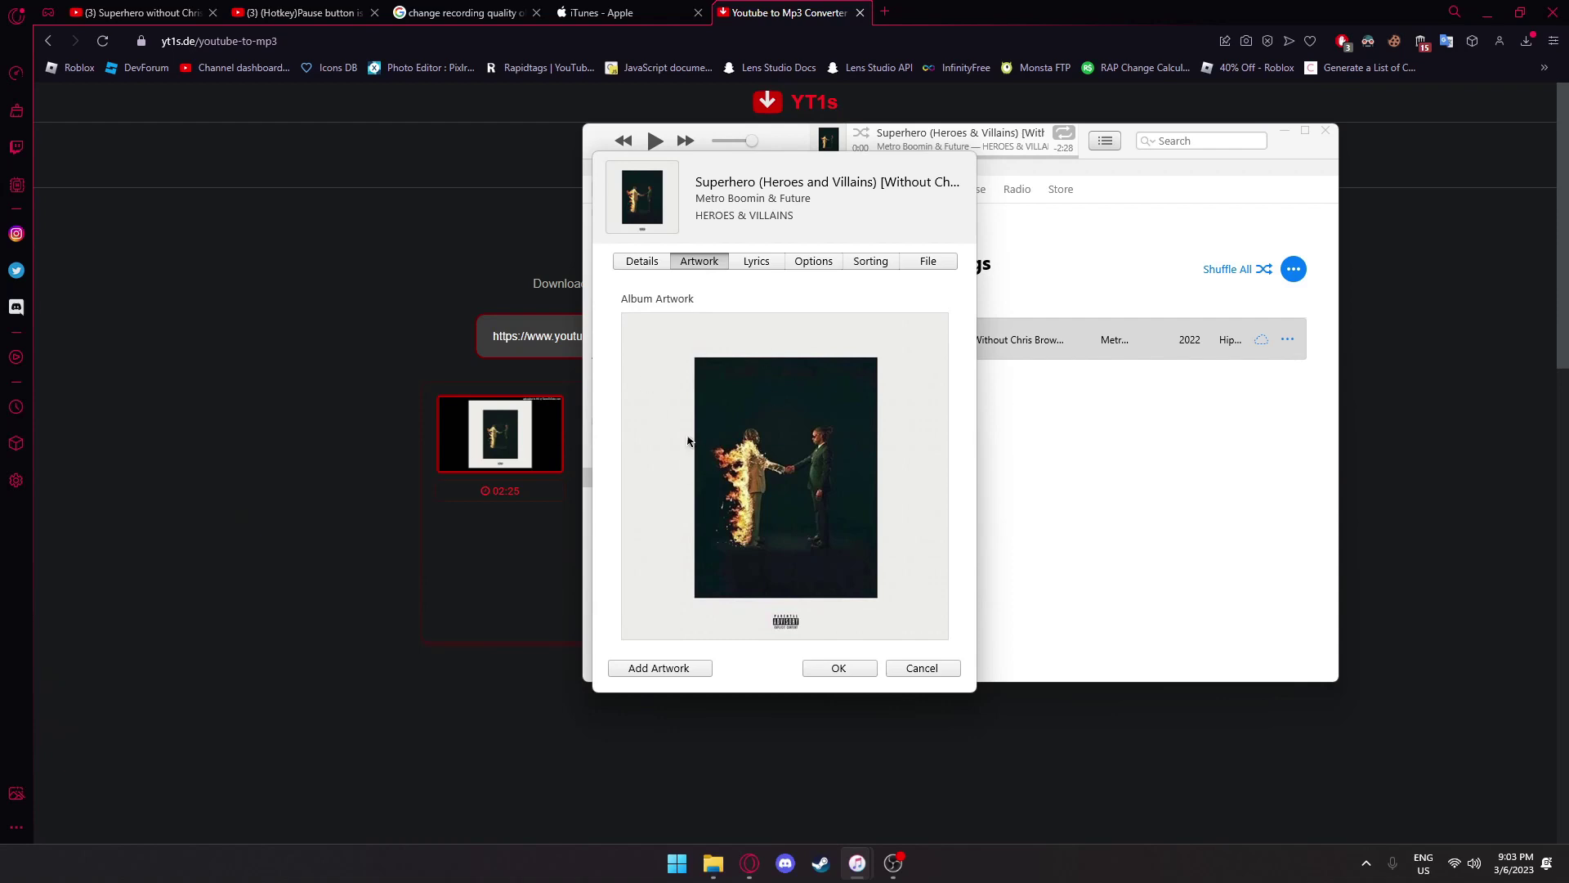
Turn on Custom Lyrics for the song and select the Superhero lyrics on the Google results page
left_click(766, 263)
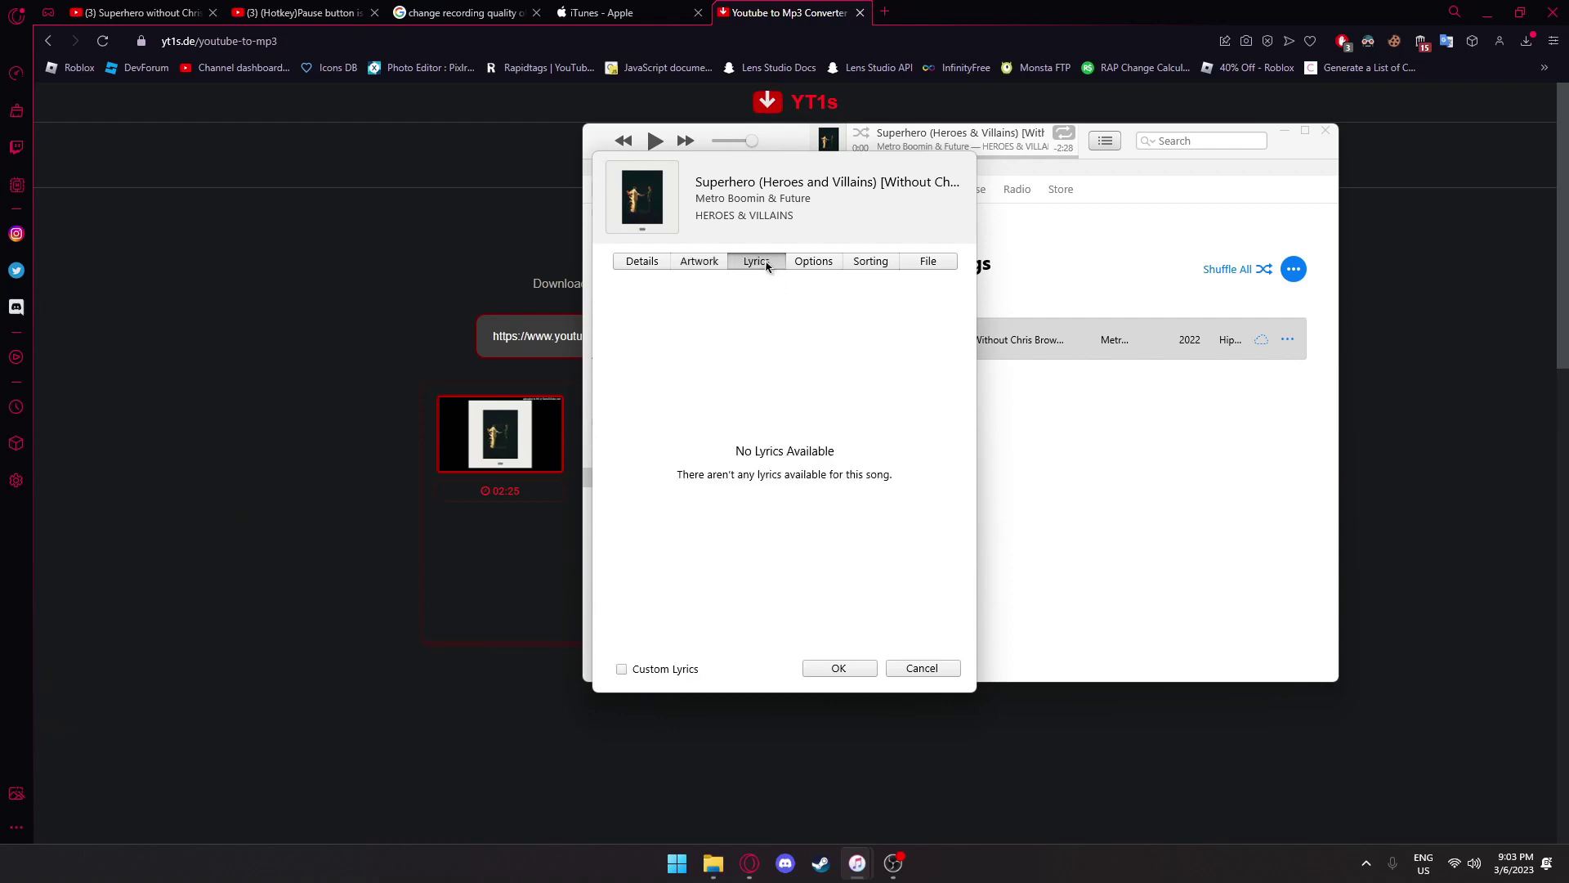
left_click(660, 672)
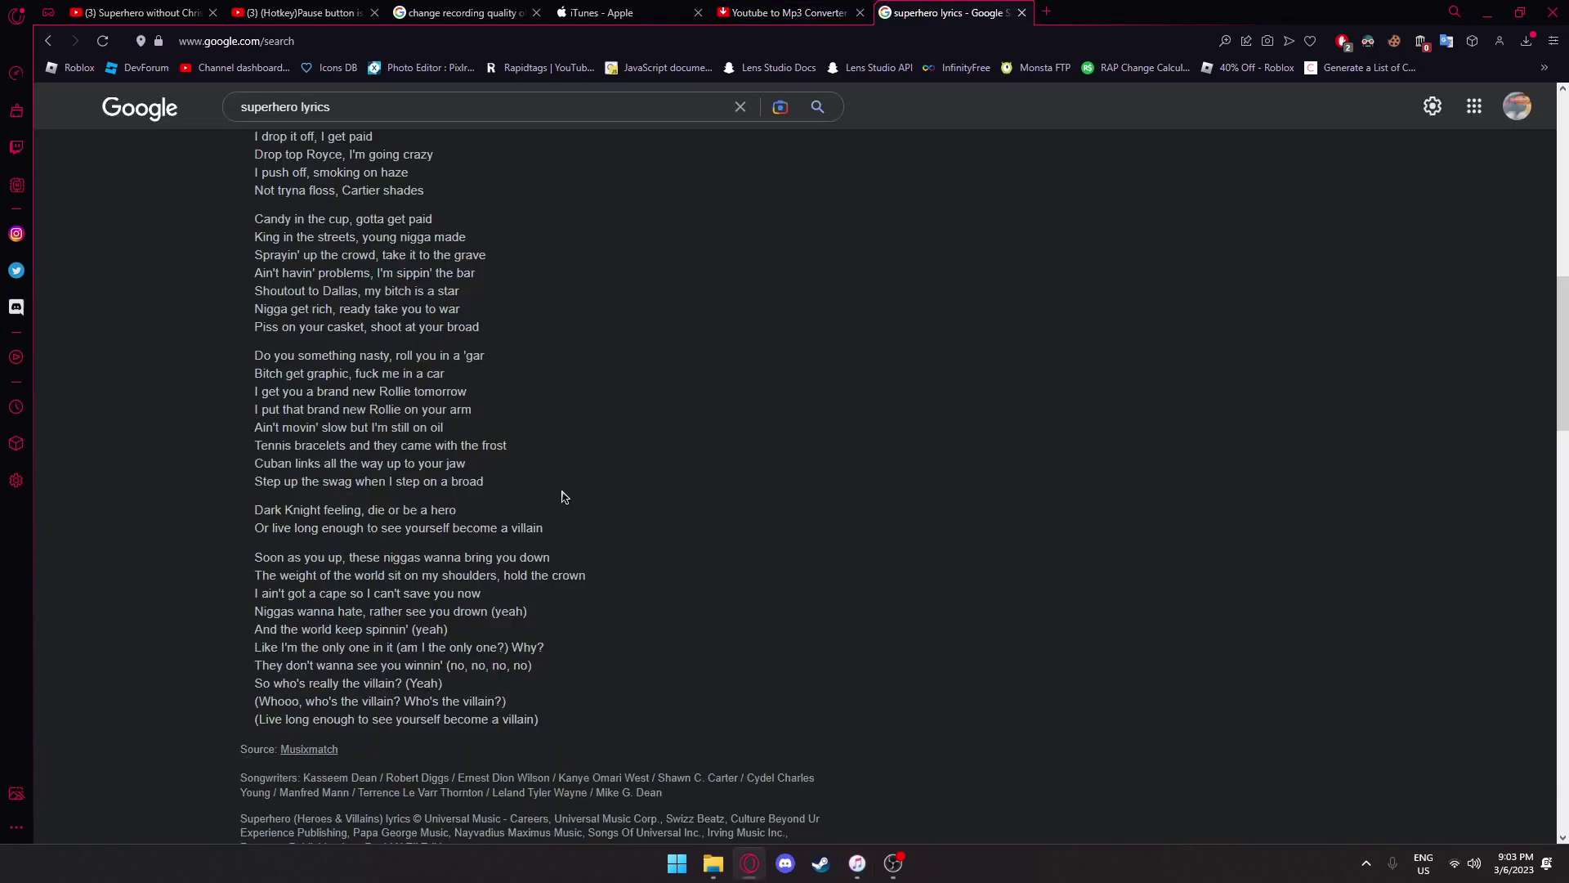
left_click_drag(244, 512, 547, 715)
left_click_drag(528, 497, 247, 334)
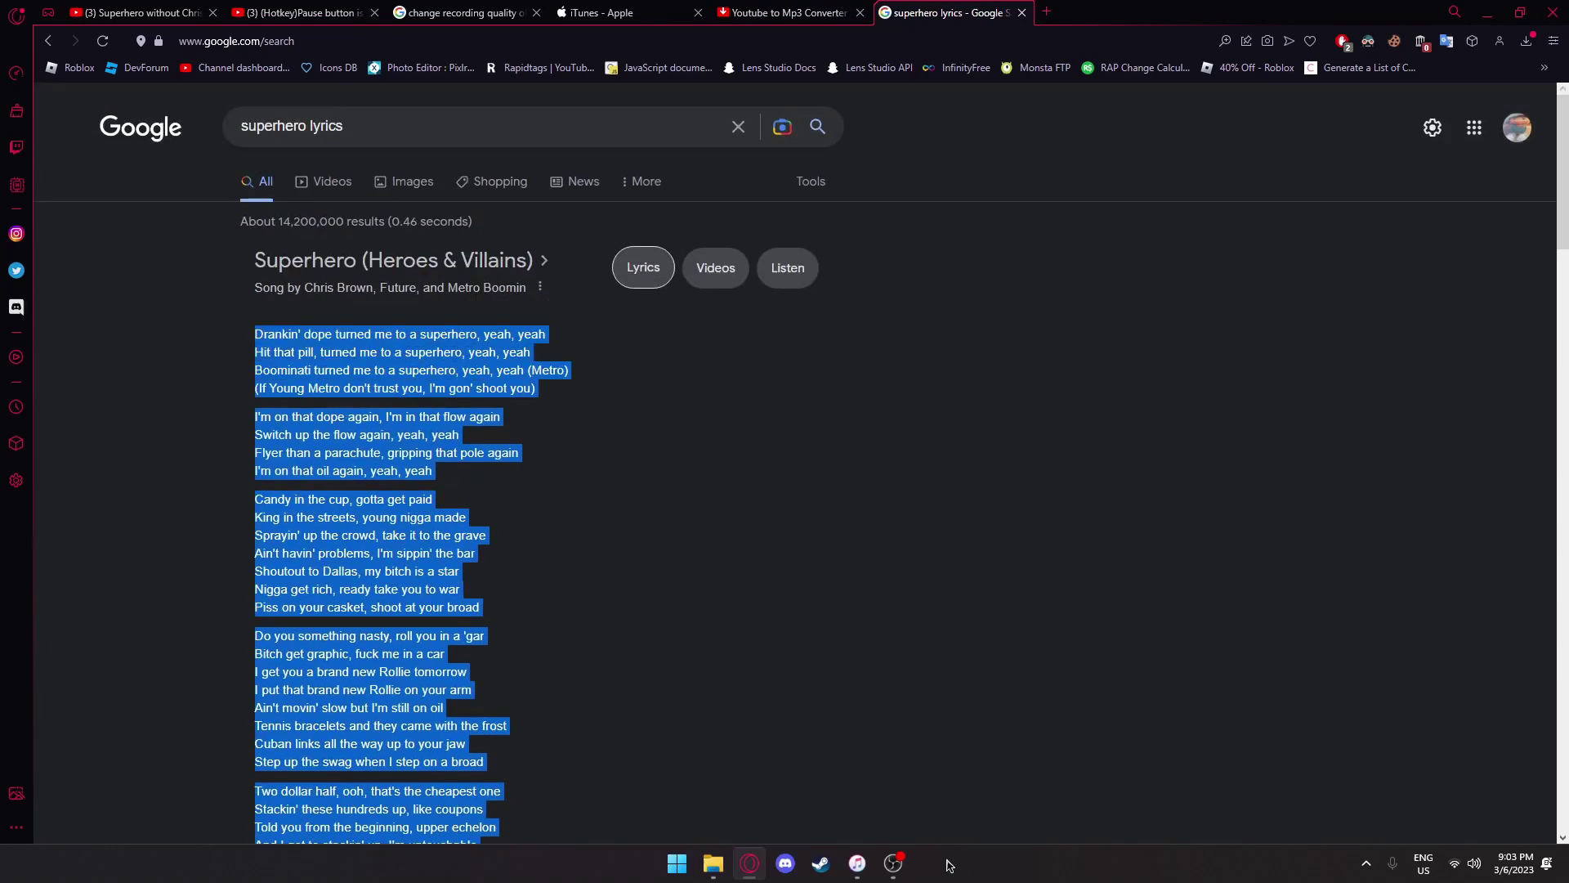
left_click(851, 827)
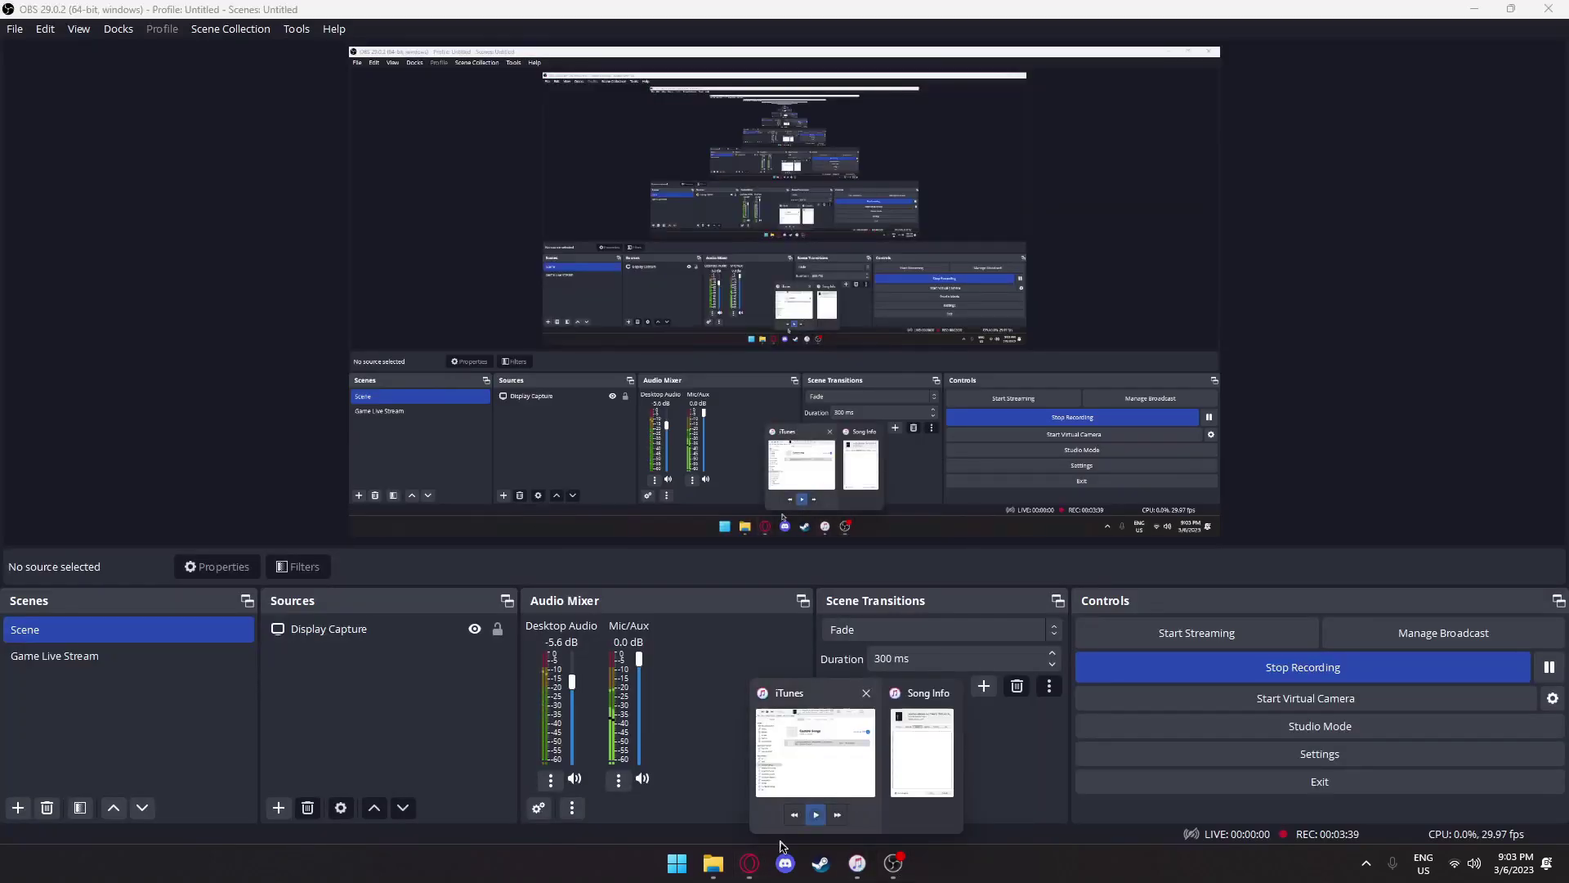
Paste the copied Superhero lyrics into the song's lyrics box and confirm with OK
left_click(831, 760)
left_click(831, 760)
left_click(775, 449)
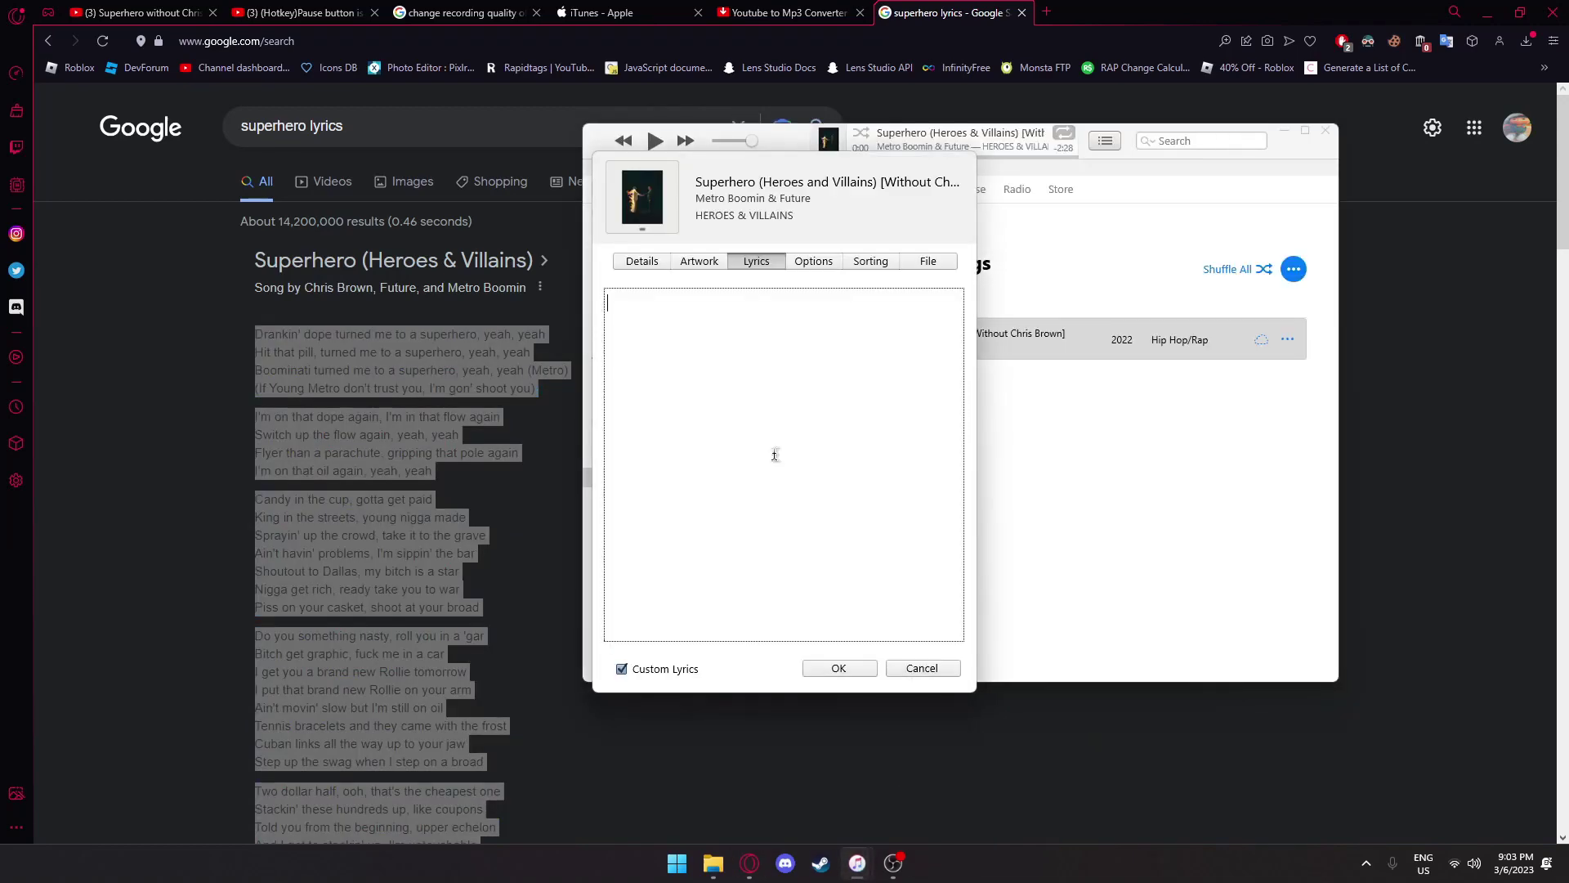
key("ctrl+v")
left_click(838, 667)
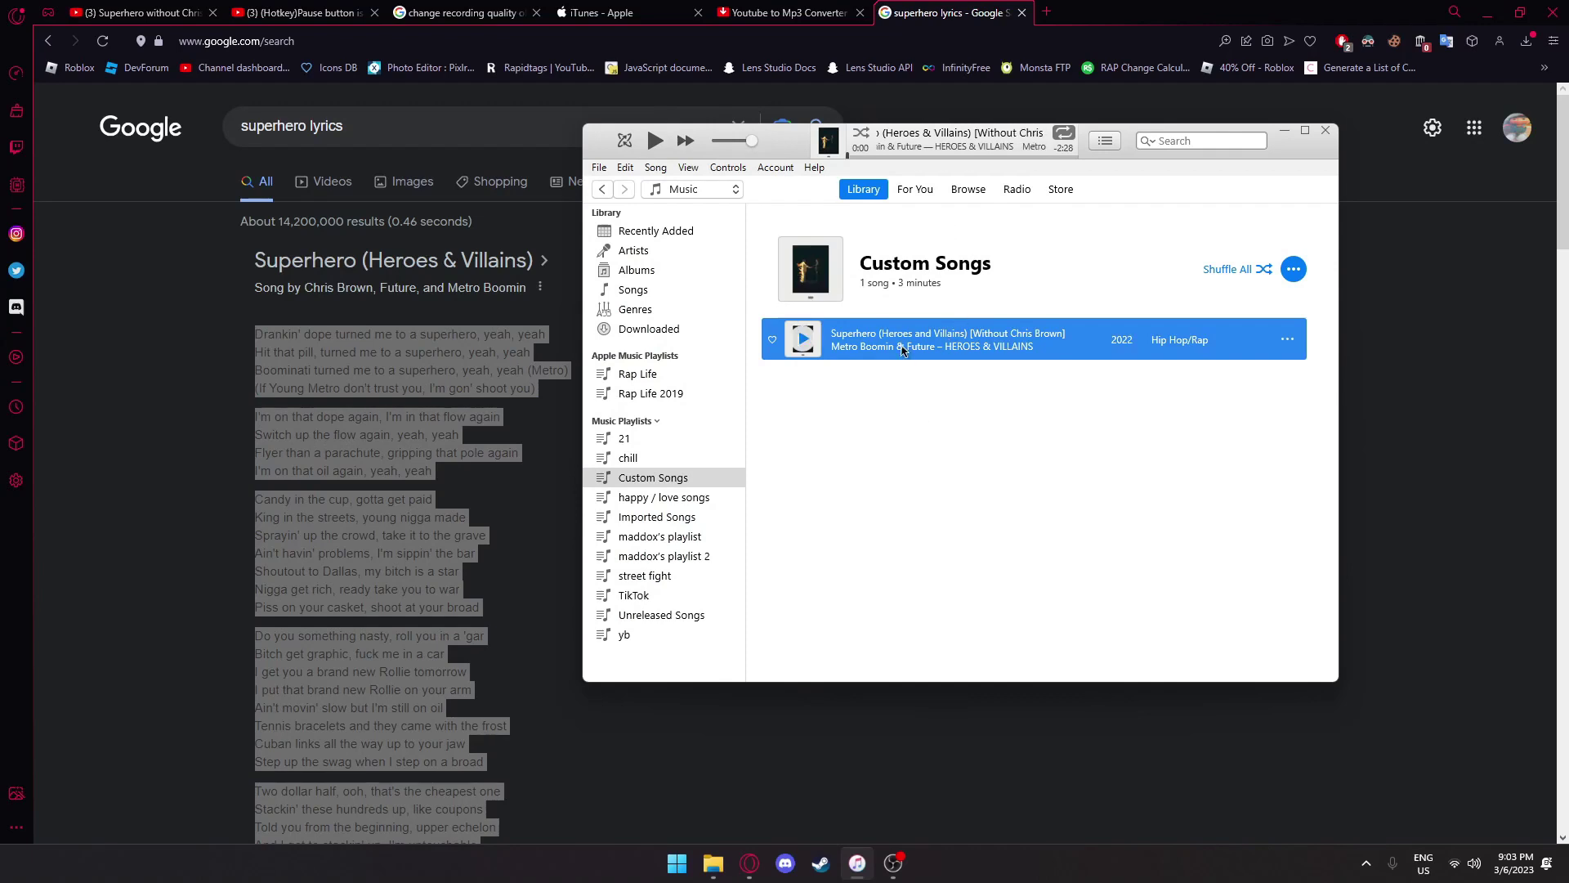
Drag the Superhero track toward the Imported Songs playlist, leaving it cued at 2:19
left_click_drag(903, 343, 701, 537)
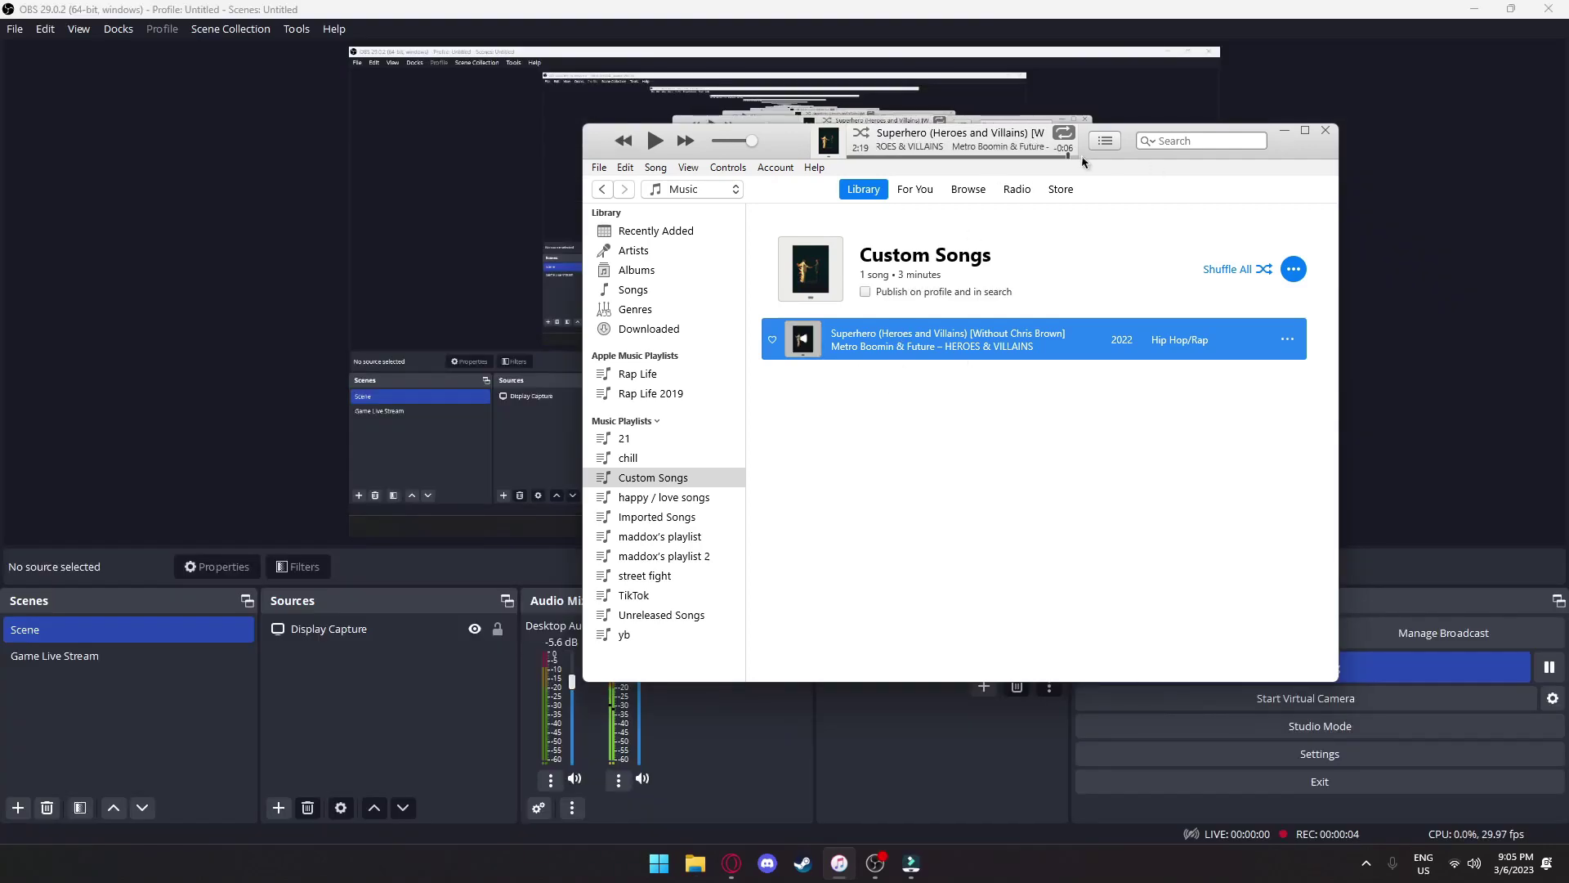
Preview the song's ending, then give the Superhero track a stop time of 2:21.084 in Song Info Options
left_click(655, 143)
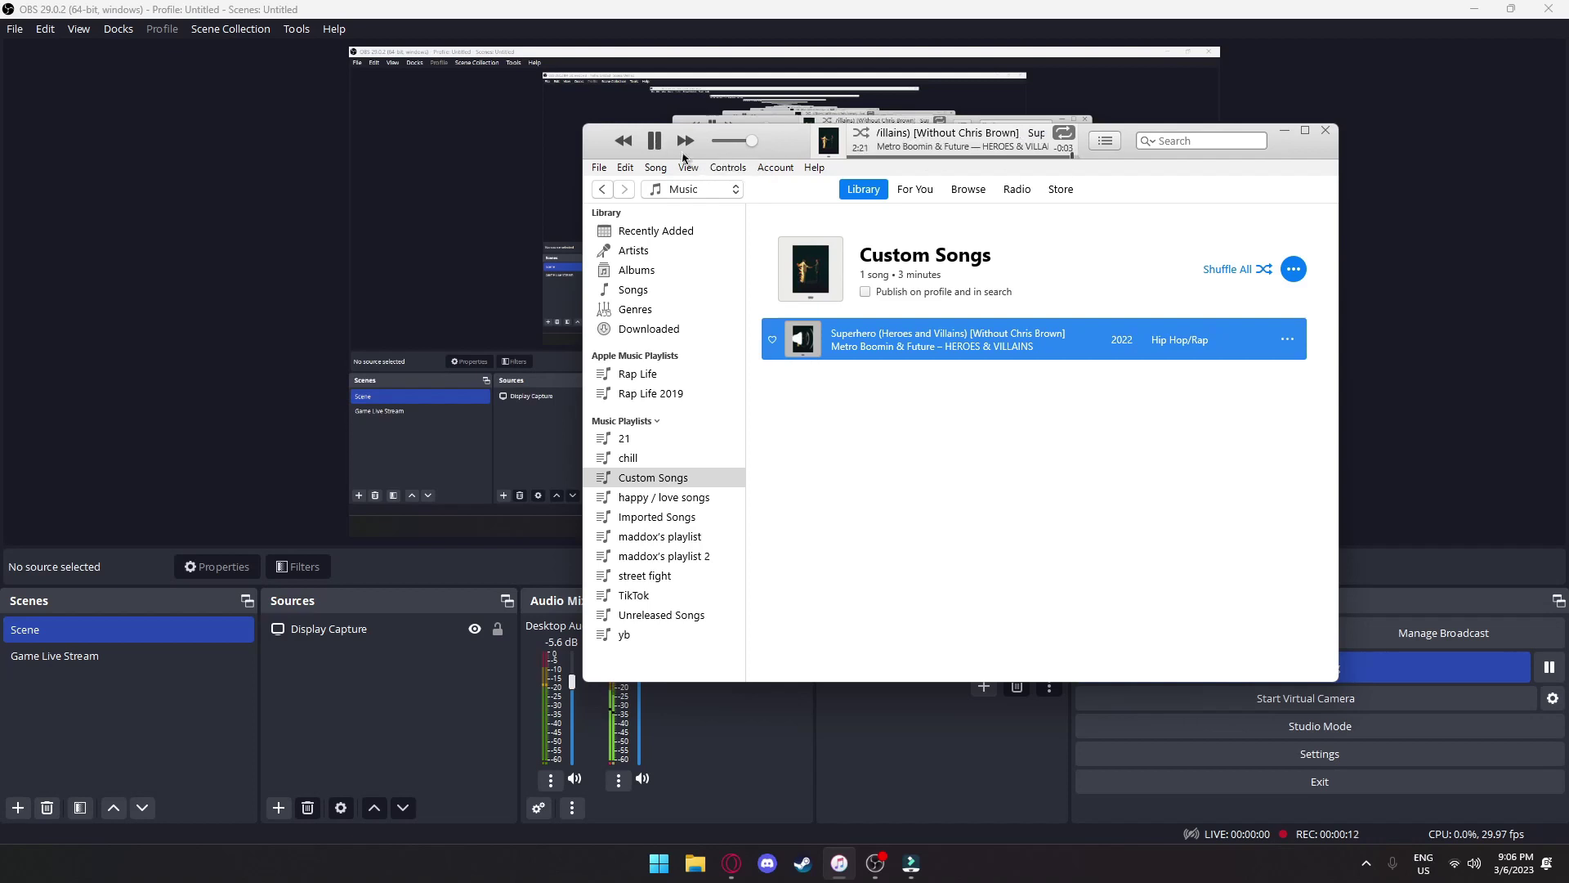
left_click(656, 143)
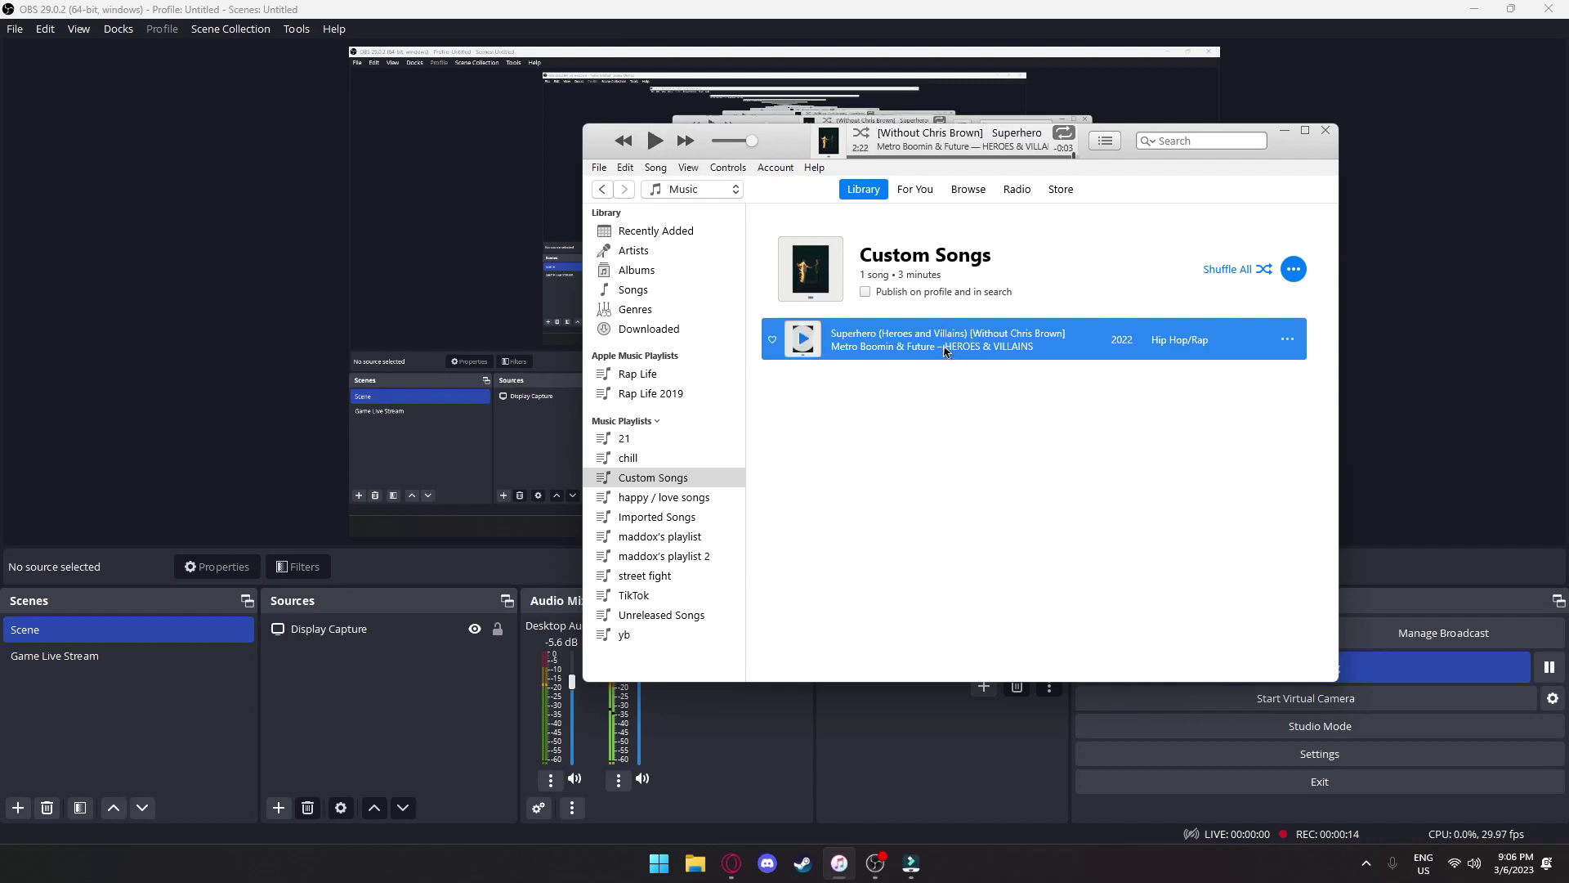
right_click(973, 337)
left_click(1003, 458)
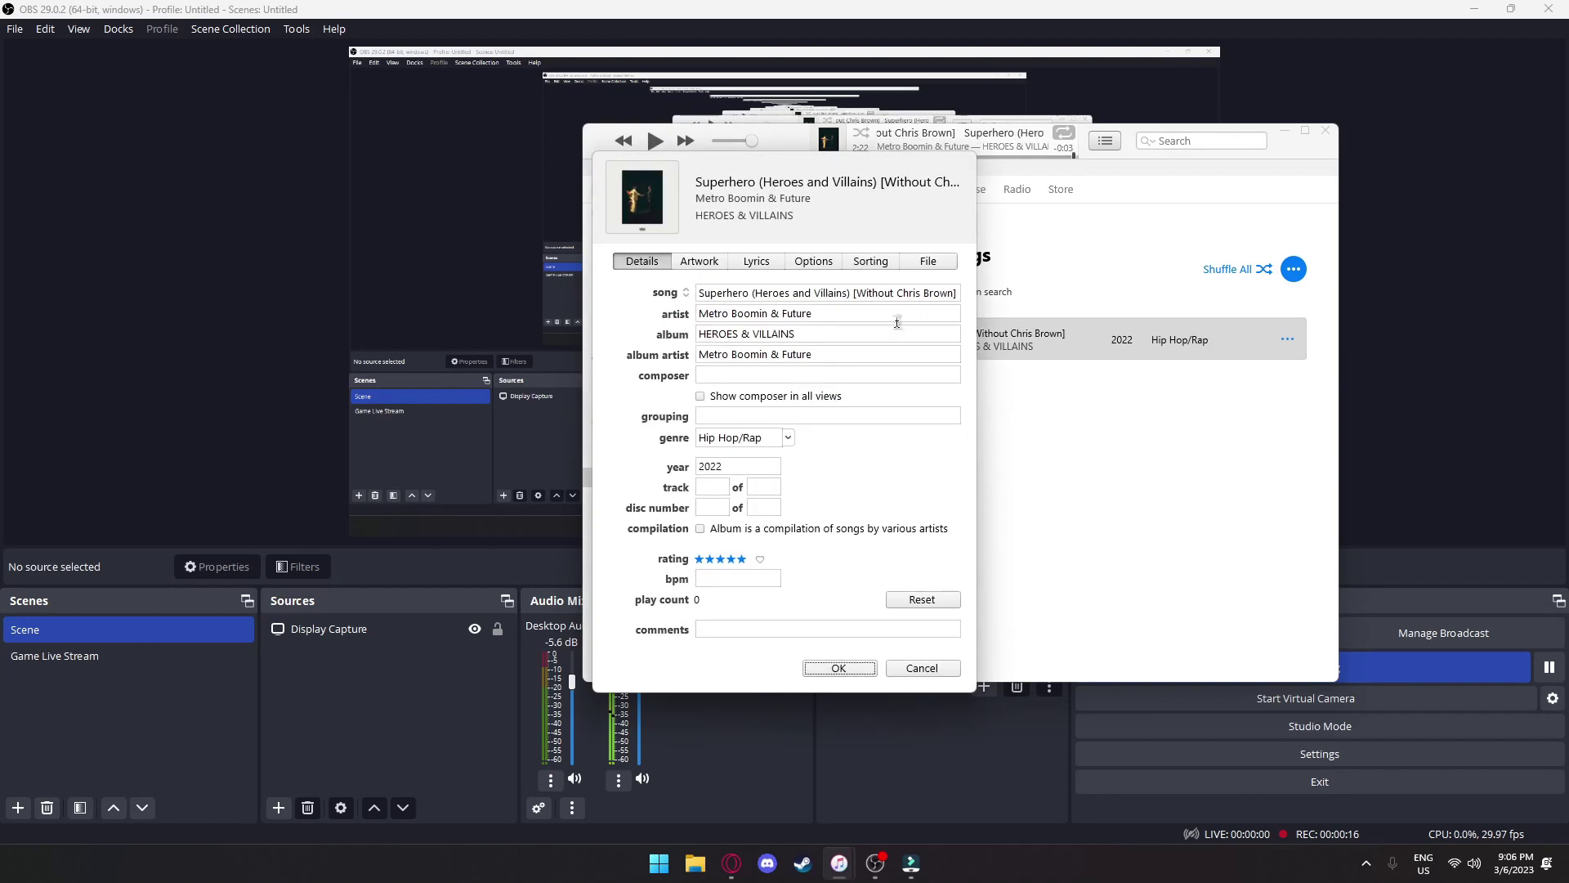
left_click(818, 265)
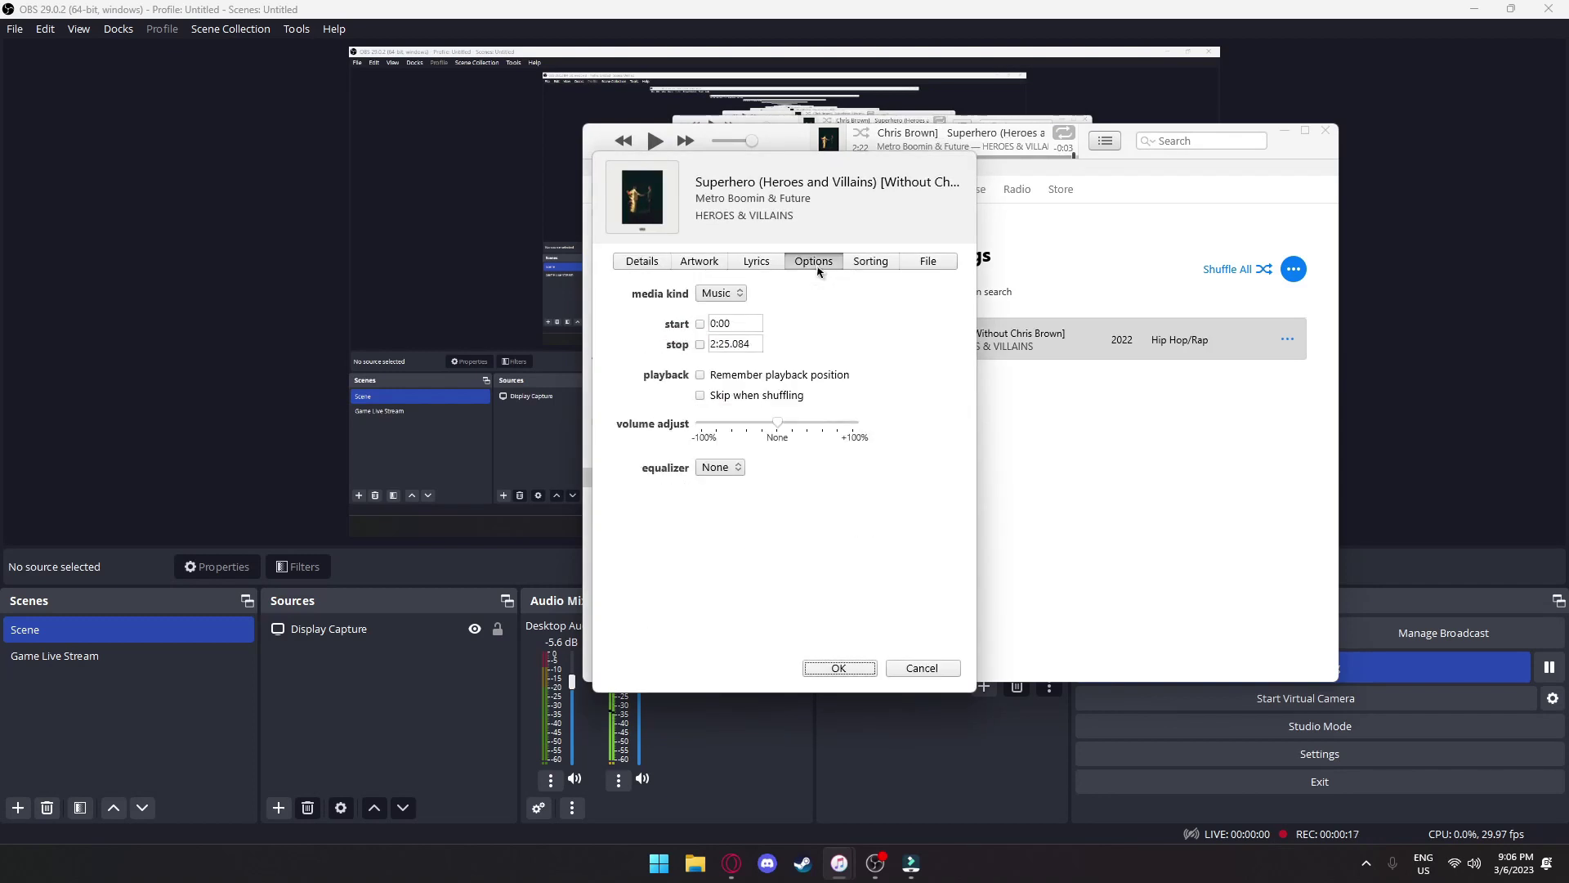
left_click(727, 343)
left_click(729, 344)
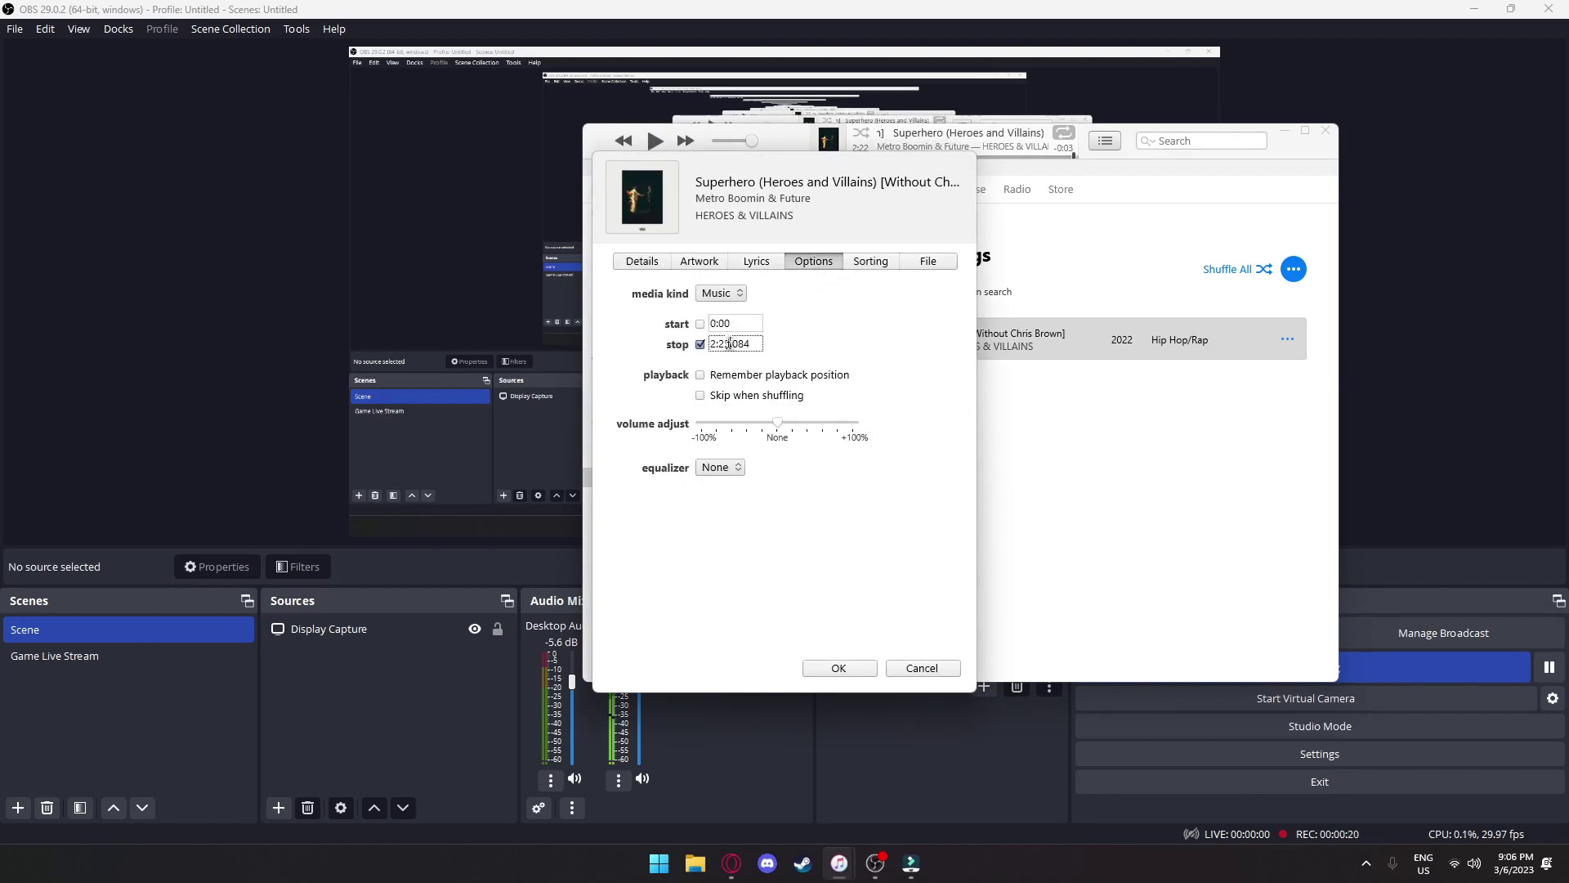
key("BackSpace")
type("1")
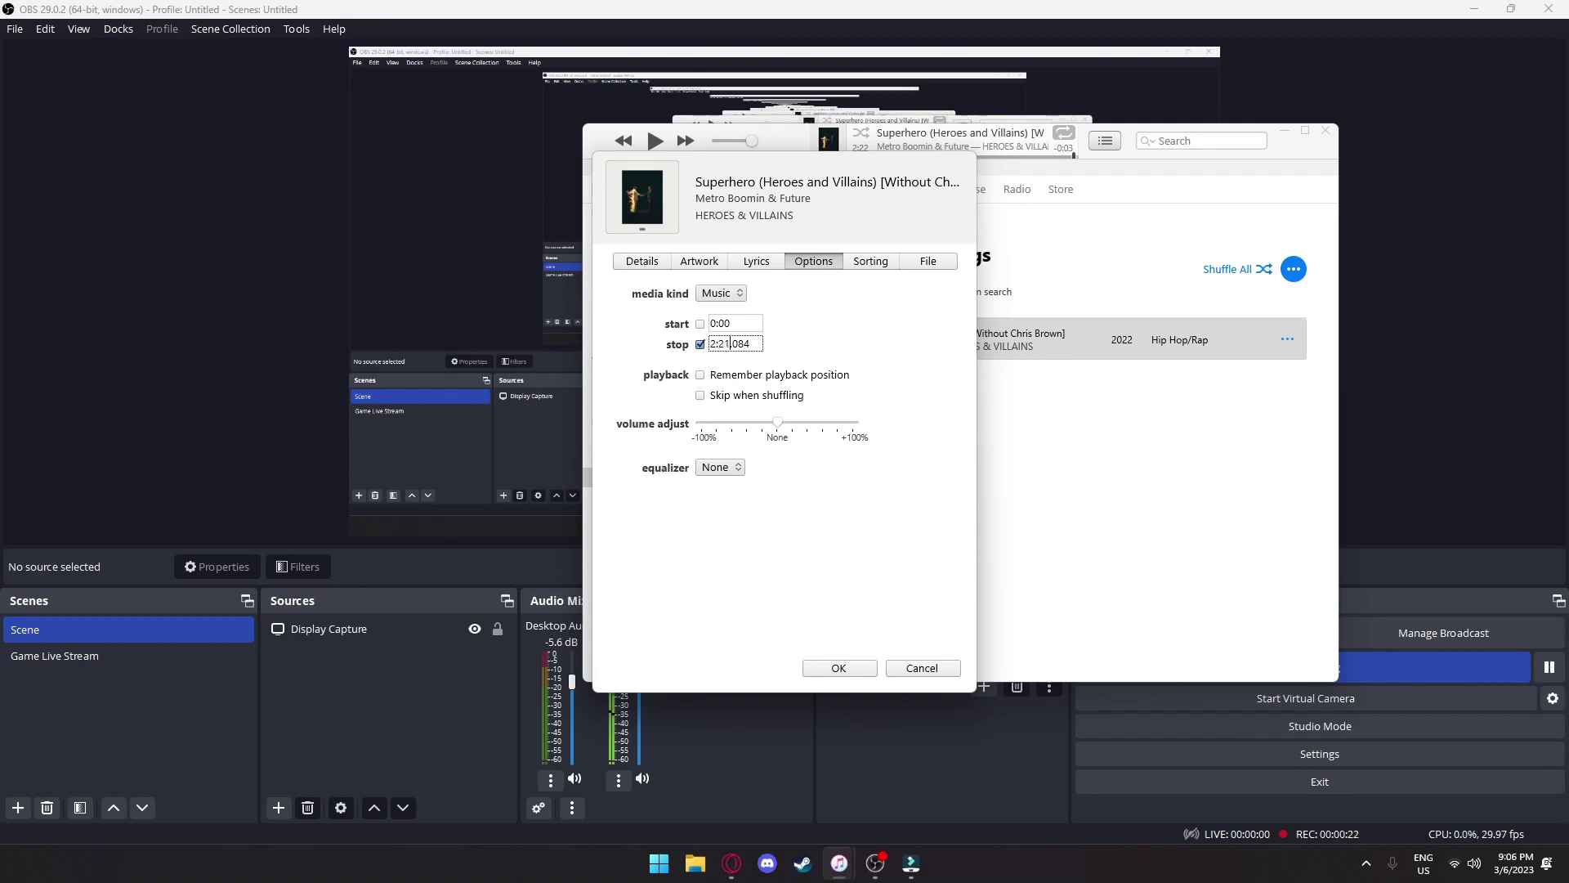
left_click(847, 667)
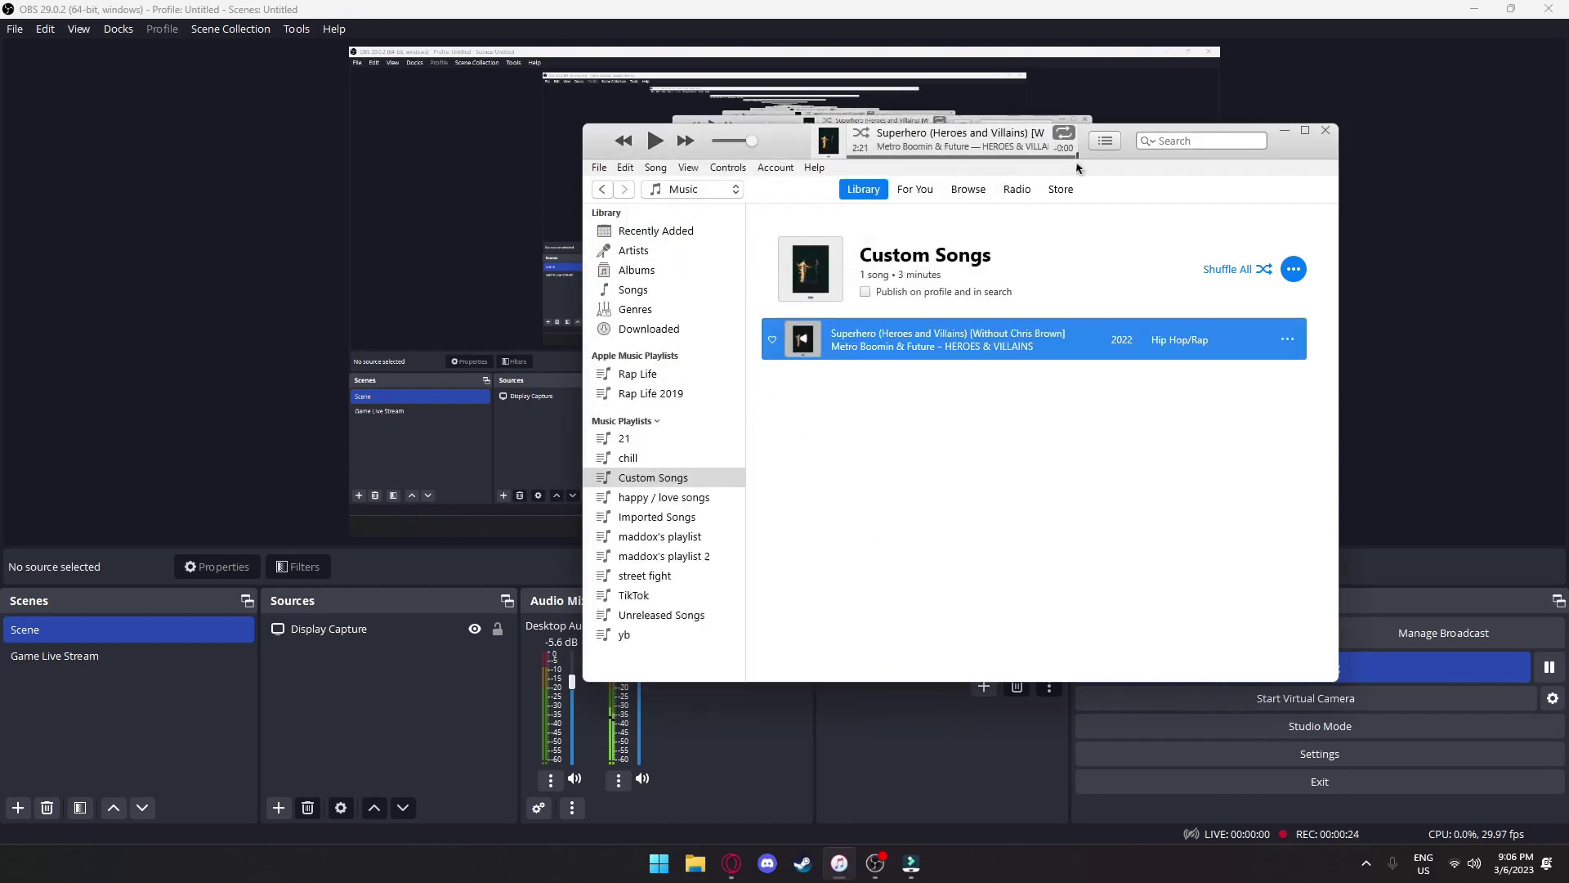
Play the Superhero track from 2:19 to confirm it stops at 2:21.084
left_click(657, 142)
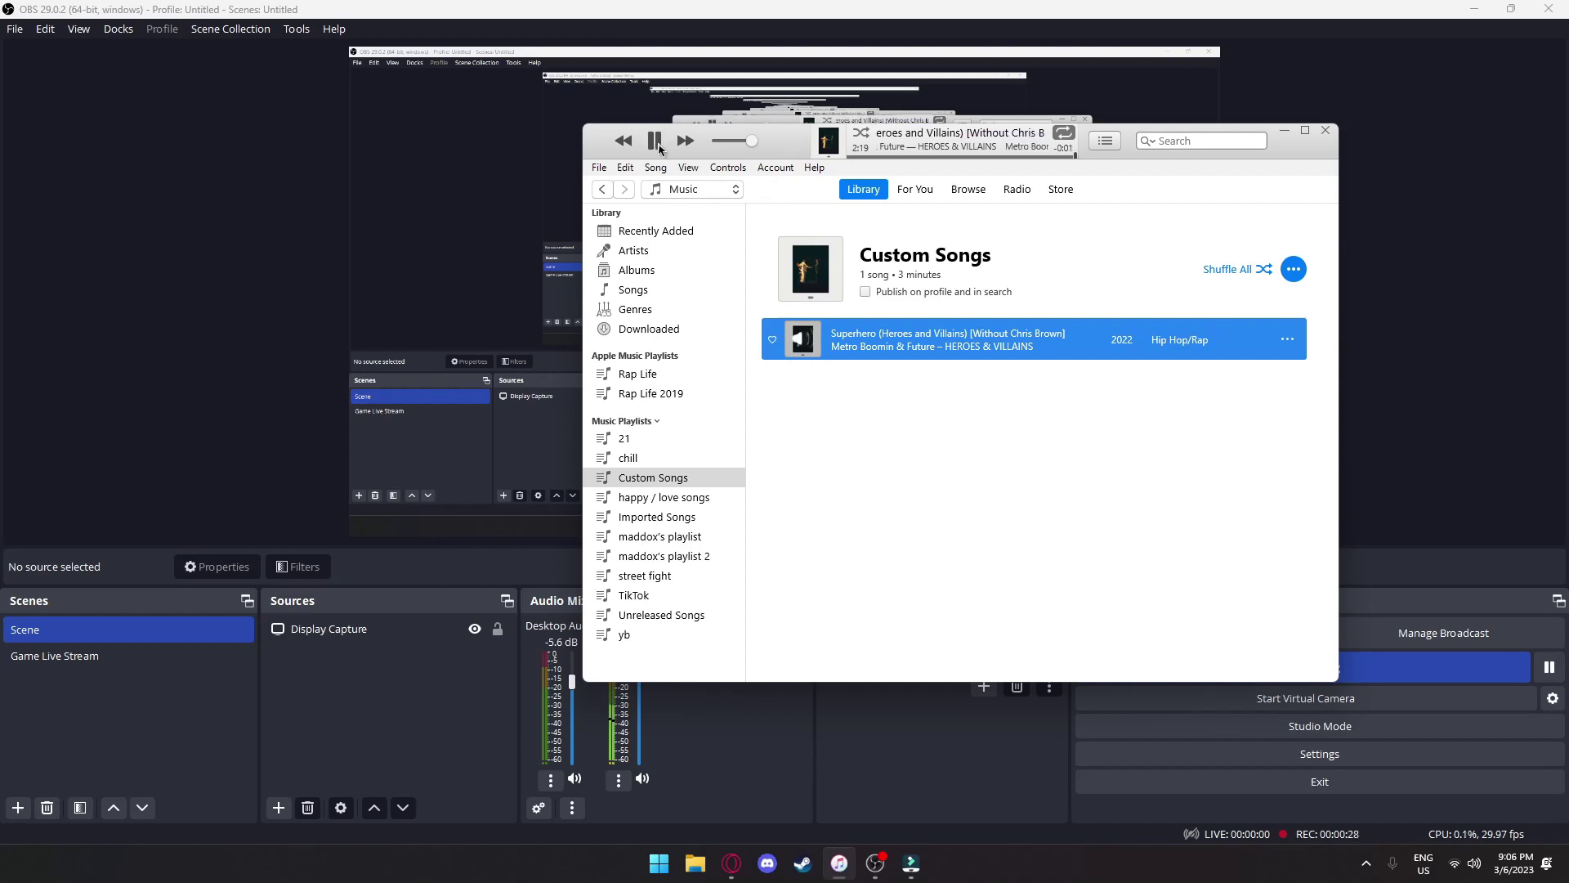